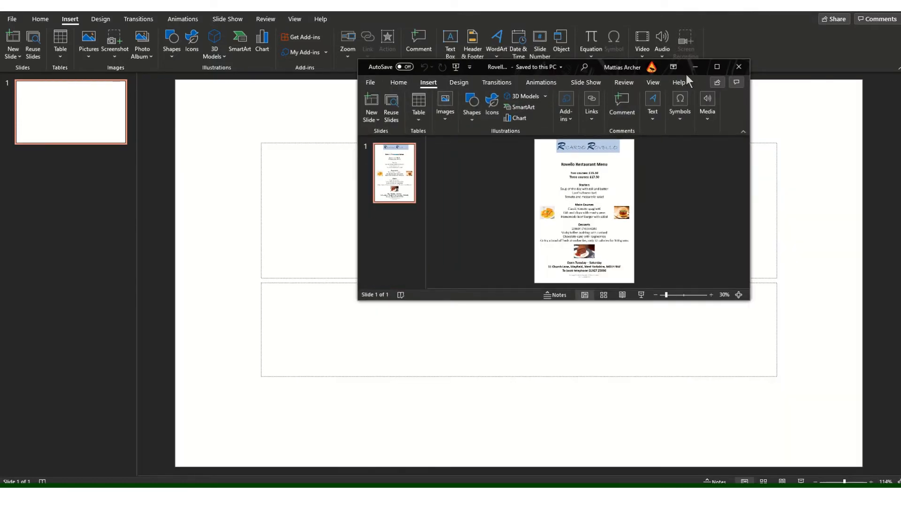
Drag the finished example menu window off the screen to reveal the blank presentation
left_click(674, 68)
left_click_drag(571, 67, 0, 63)
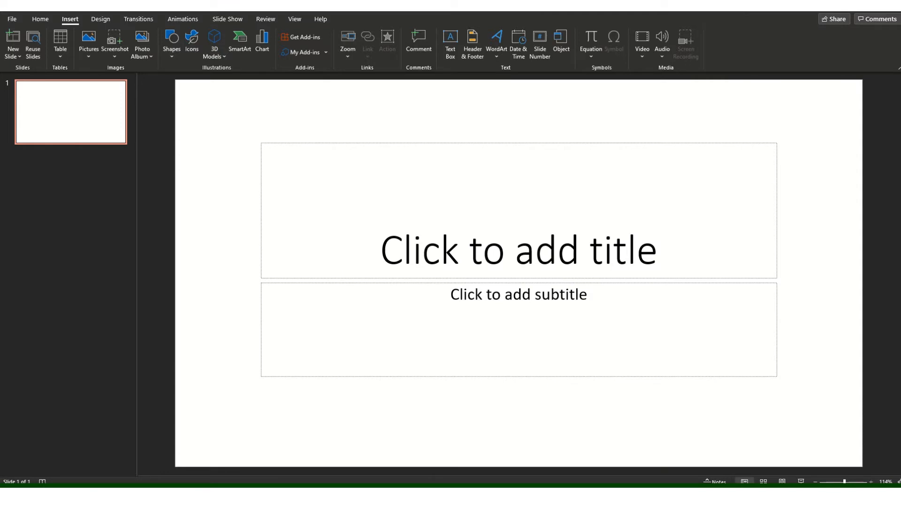
Delete the title and subtitle placeholder boxes, leaving an empty slide
left_click(550, 146)
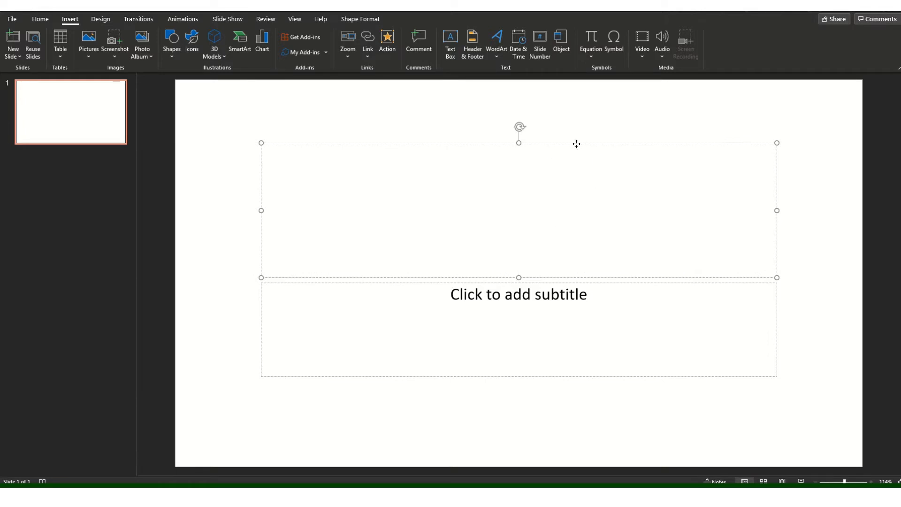
left_click(582, 271)
left_click(587, 284)
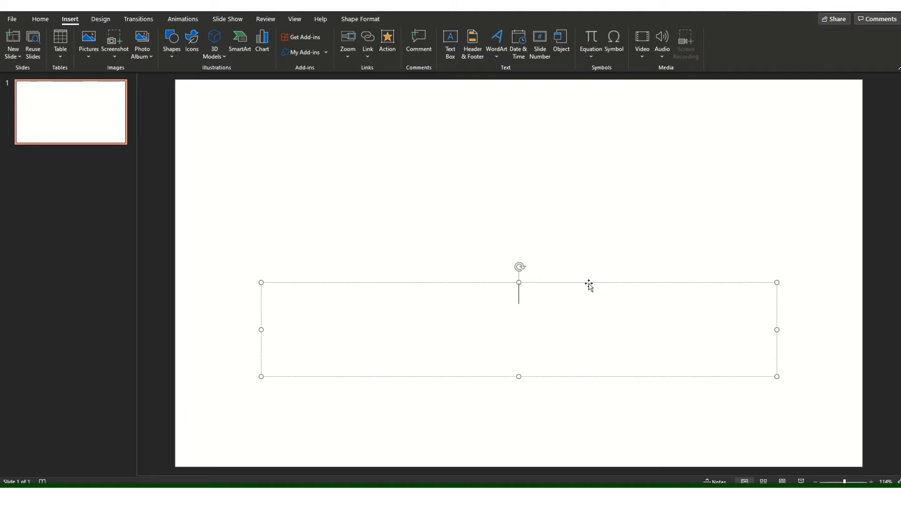
key("Escape")
key("Delete")
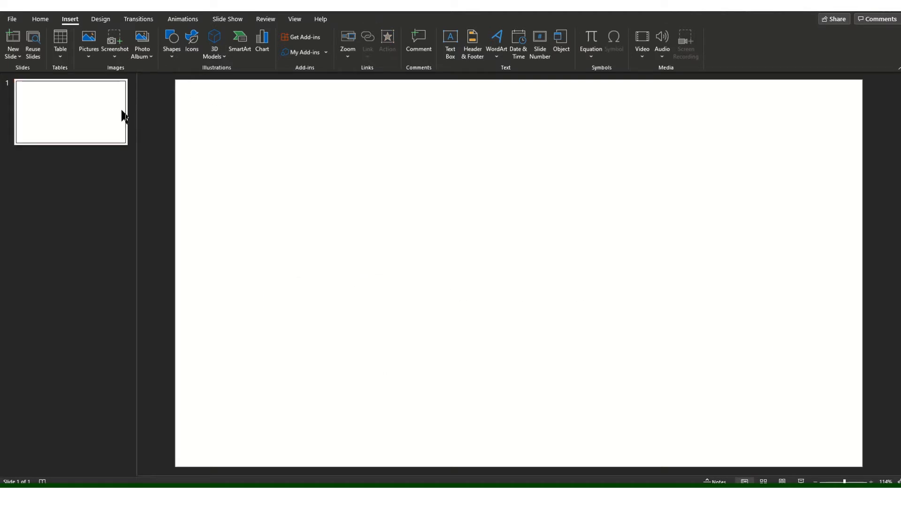
Set a custom slide size of A4 Paper in portrait orientation, choosing Maximize
left_click(100, 20)
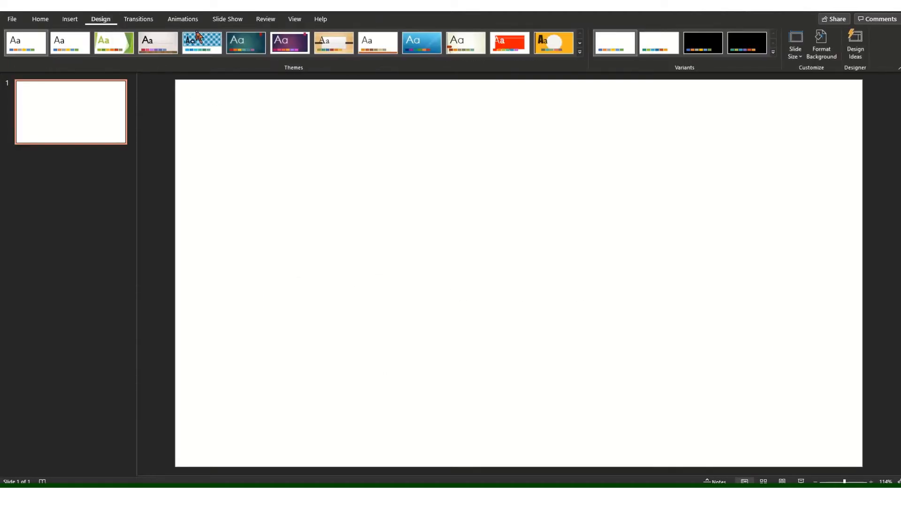
left_click(802, 55)
left_click(824, 116)
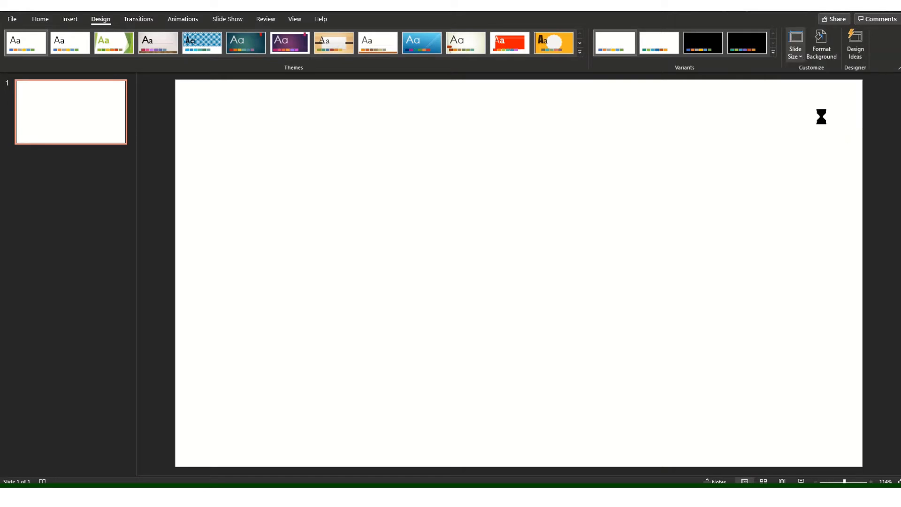
left_click(442, 215)
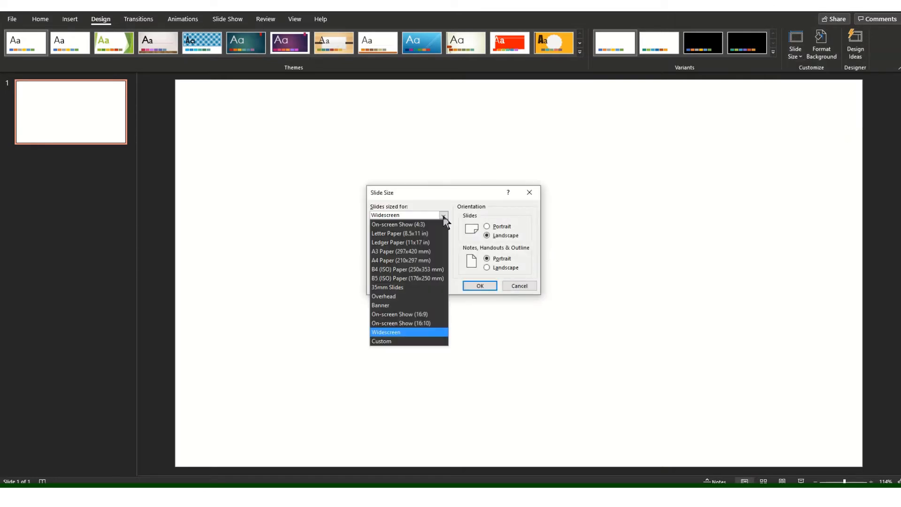
left_click(411, 261)
left_click(486, 225)
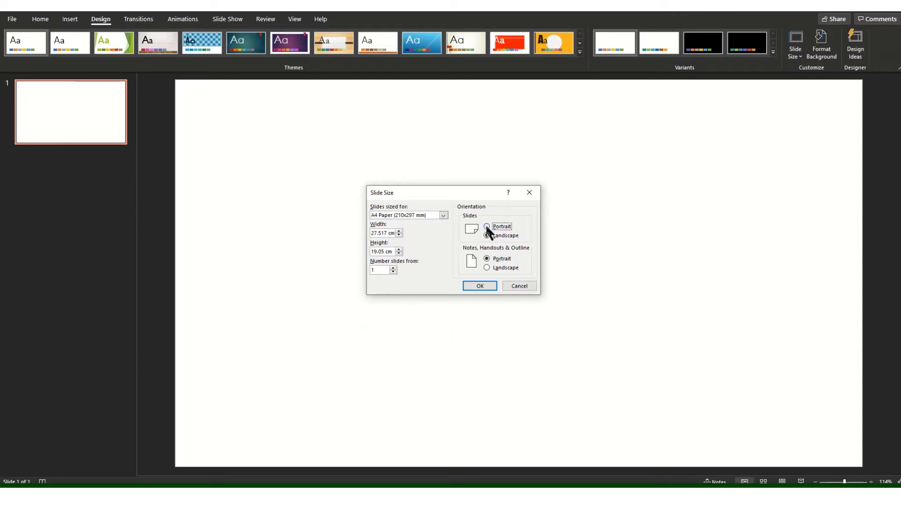
left_click(490, 285)
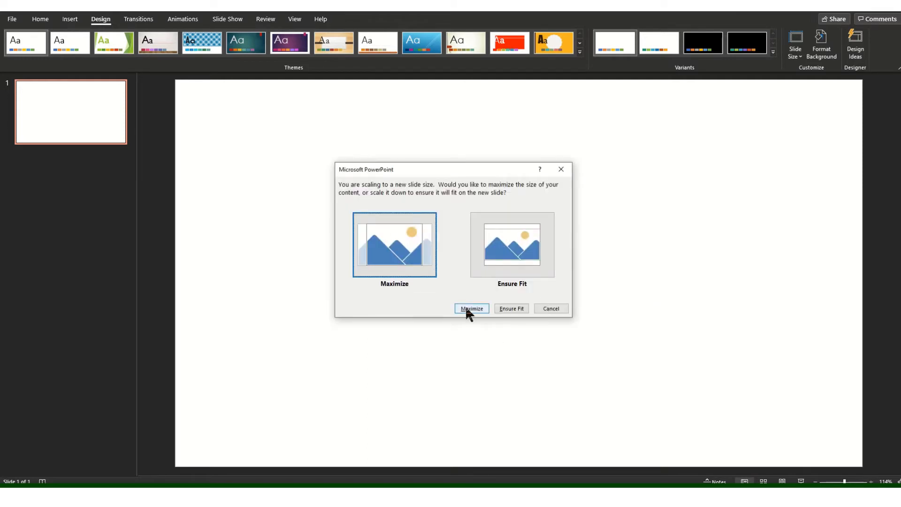
left_click(466, 308)
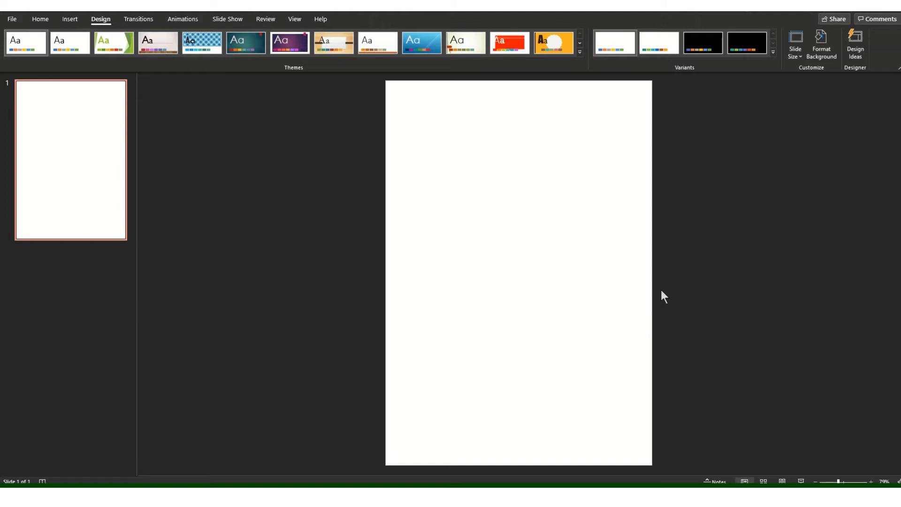
left_click(71, 23)
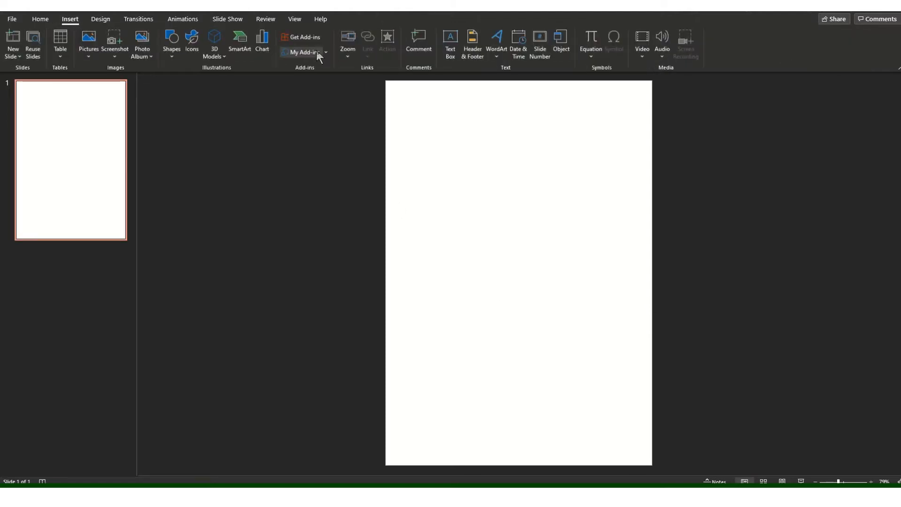
Turn on the slide footer with the author's name and apply it to all slides
left_click(473, 52)
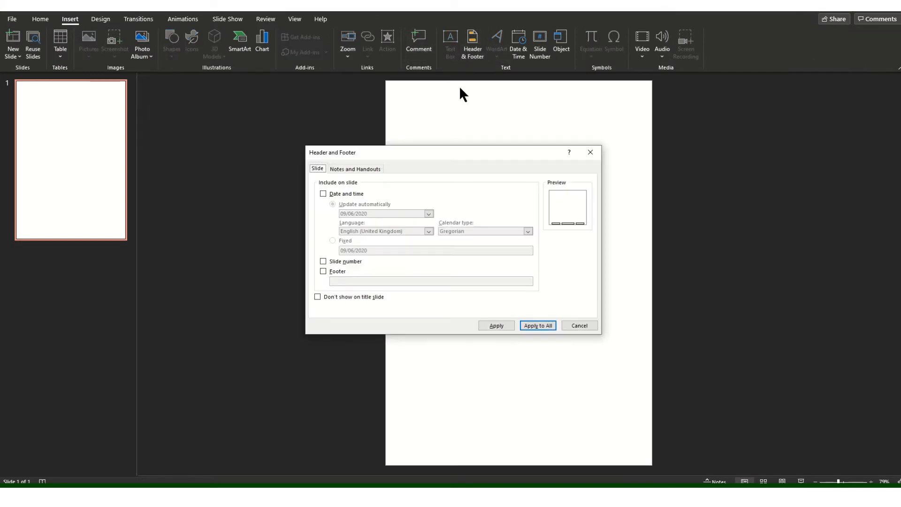
left_click(322, 271)
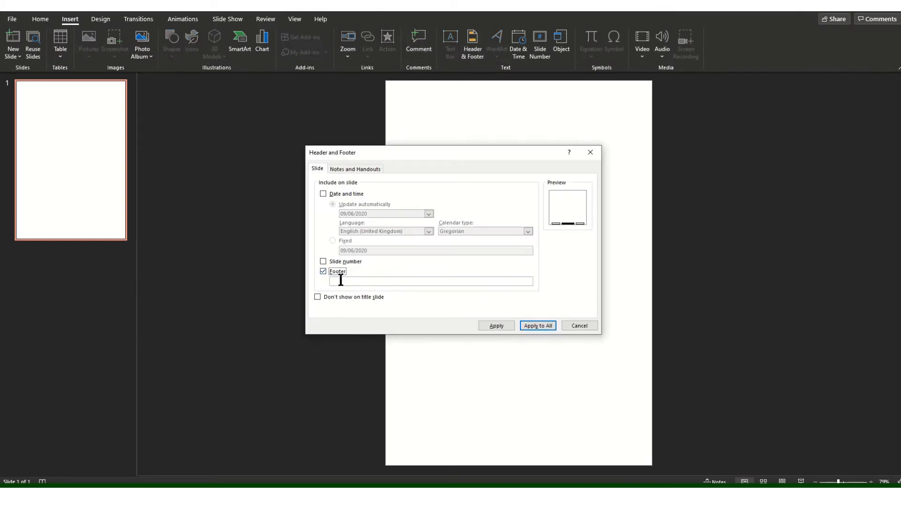
left_click(349, 280)
type("Gulliver Bowman")
left_click(538, 325)
Move the footer box down to the slide's bottom edge
left_click(517, 446)
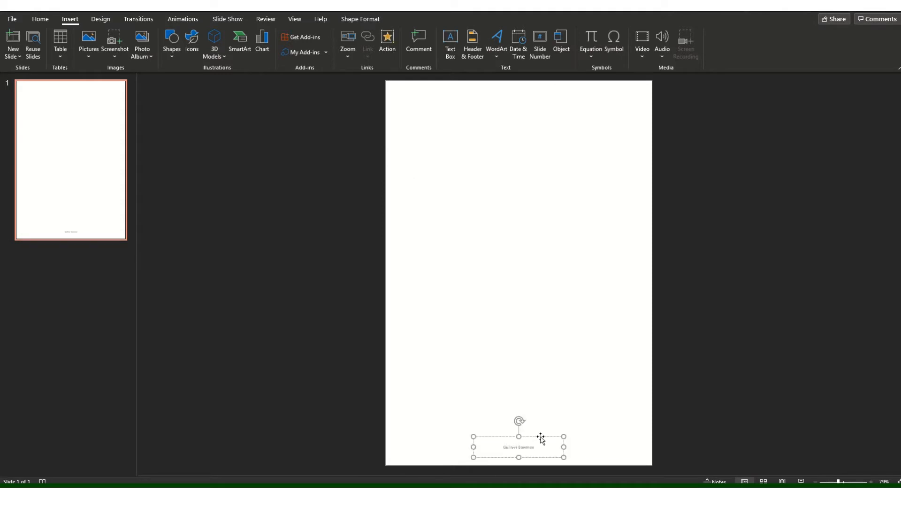
left_click_drag(541, 438, 541, 443)
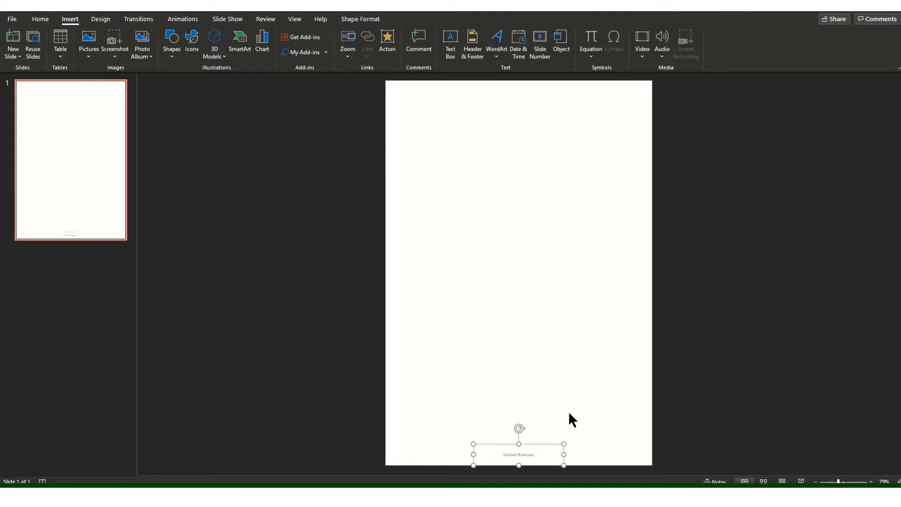
left_click(589, 400)
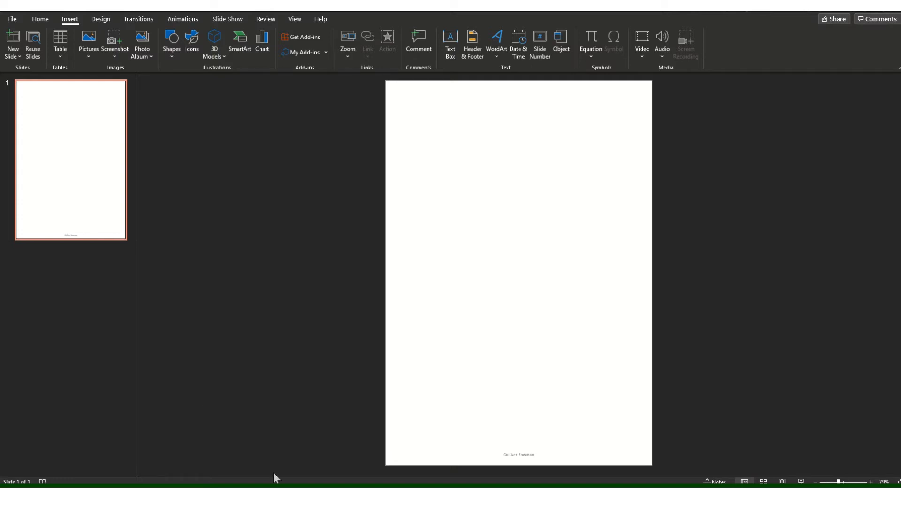
Copy the Rovello Restaurant Menu text from the MenuSet19L1 Notepad file
mouse_move(312, 497)
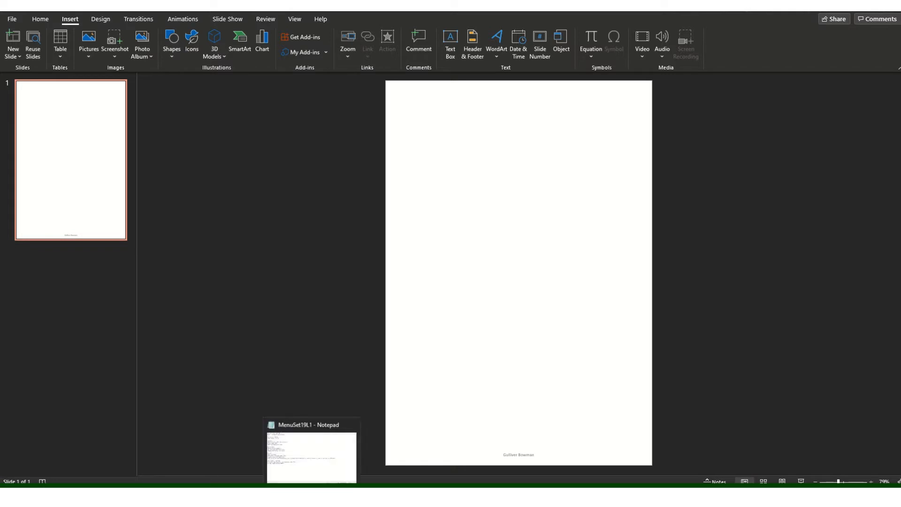
left_click(311, 458)
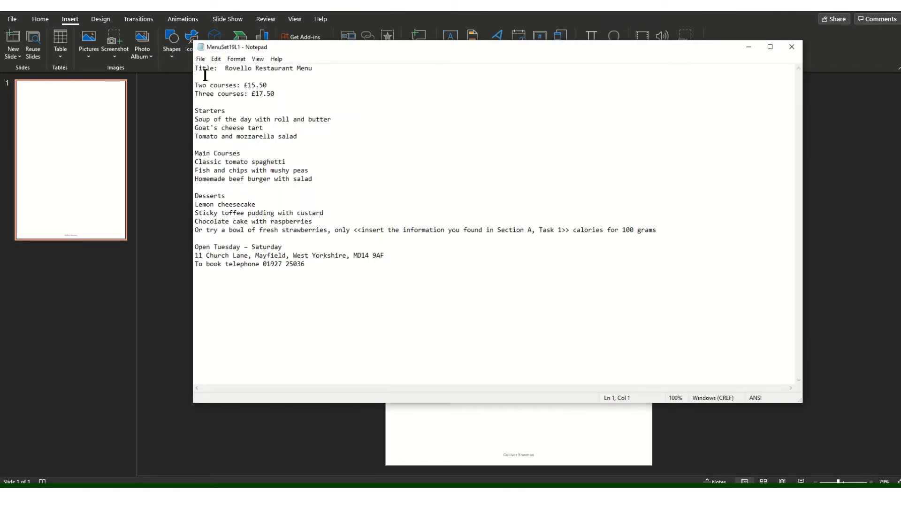
left_click_drag(225, 68, 347, 269)
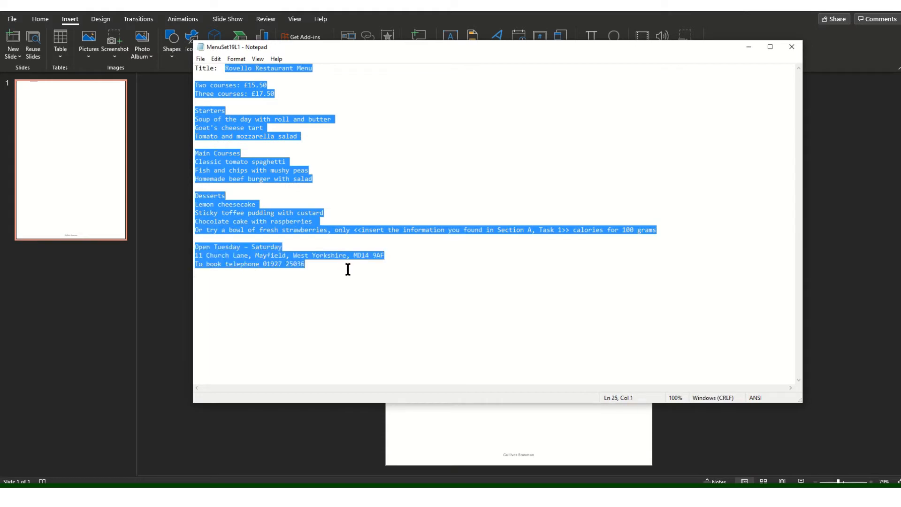
right_click(233, 170)
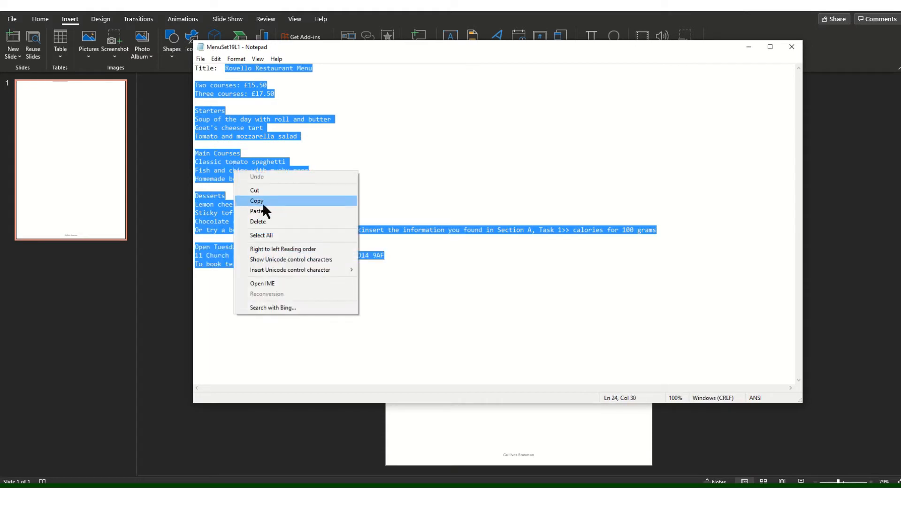
left_click(262, 202)
Paste the copied menu text onto the blank PowerPoint slide
left_click(748, 47)
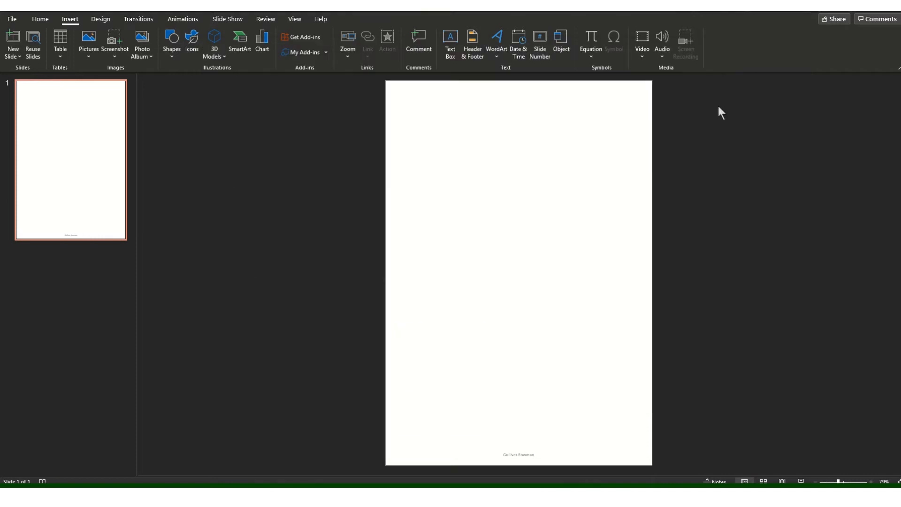
right_click(430, 137)
left_click(449, 158)
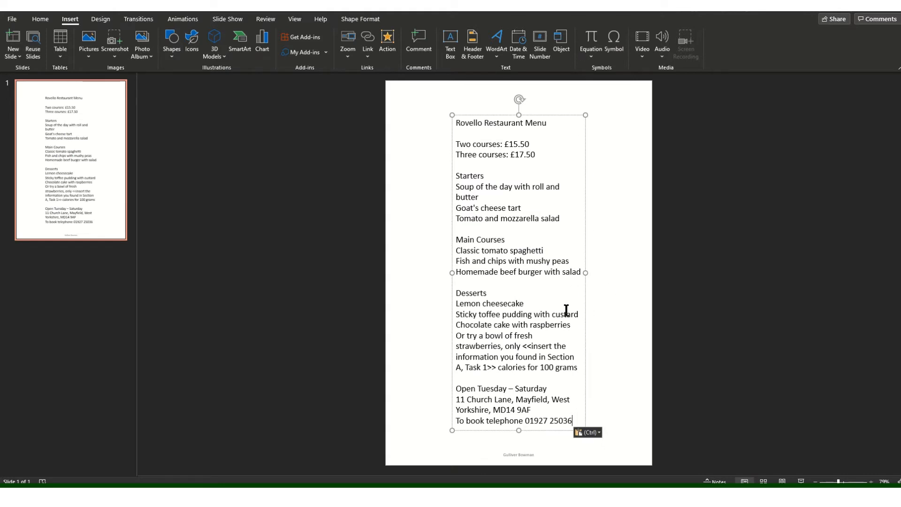
Move the menu text box slightly up and widen it toward both slide edges
left_click(551, 114)
left_click_drag(551, 114, 551, 102)
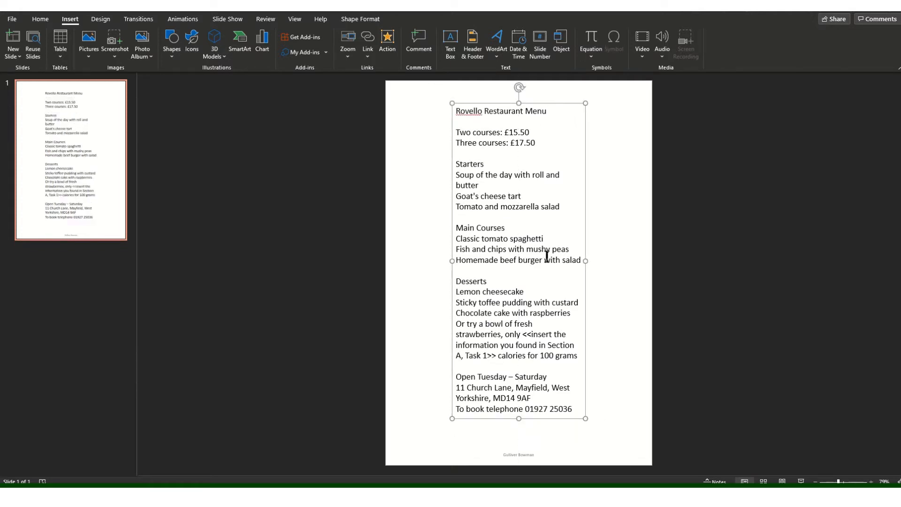
left_click_drag(452, 261, 385, 259)
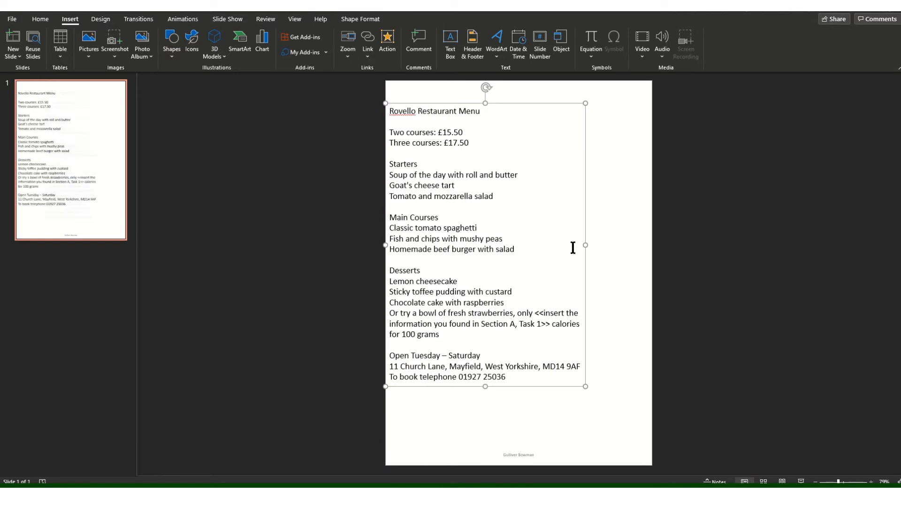
left_click_drag(588, 246, 651, 245)
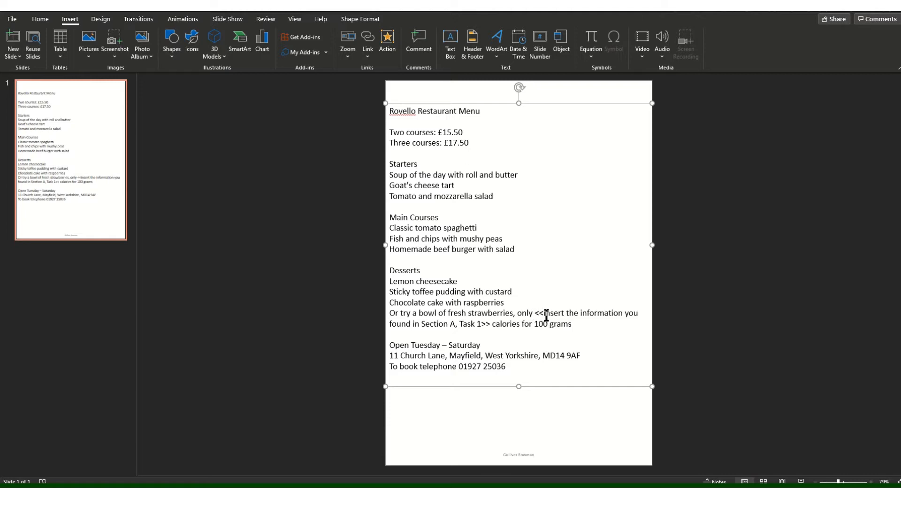
Replace the Section A placeholder in the strawberries line with 32
left_click_drag(535, 313, 489, 324)
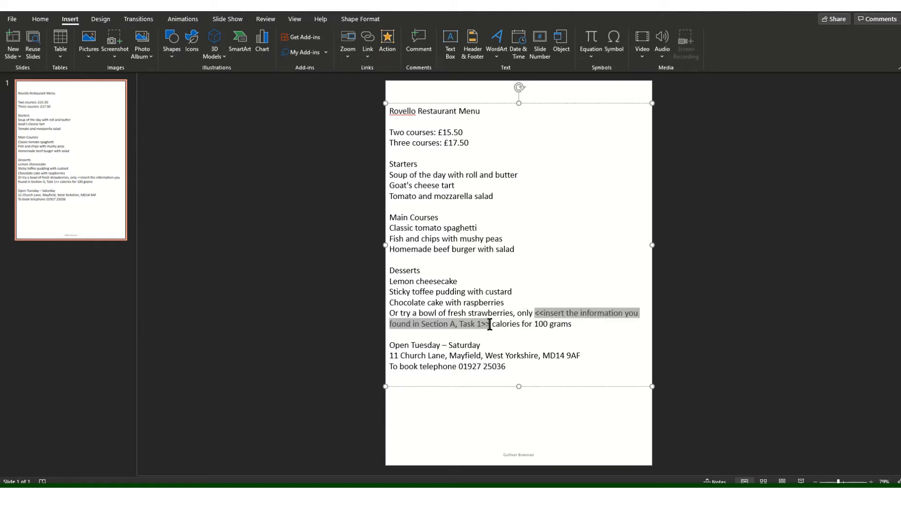
type("32")
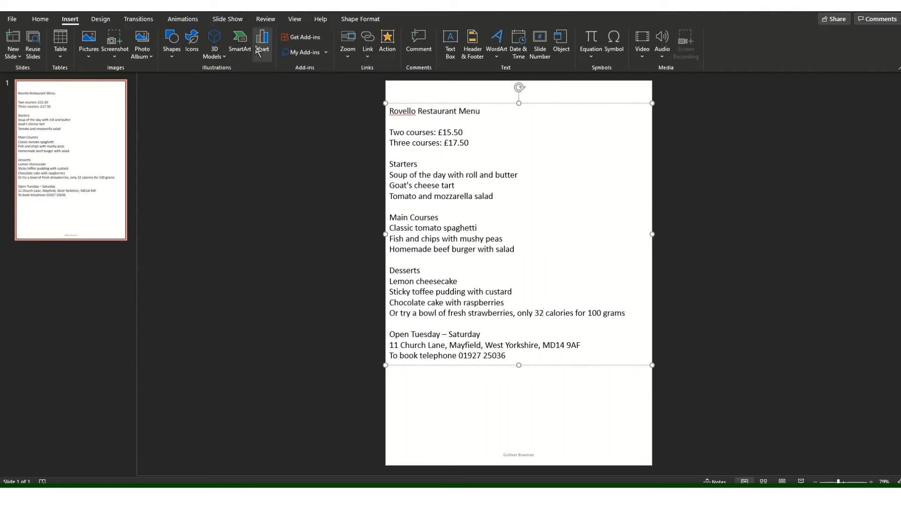
left_click(390, 112)
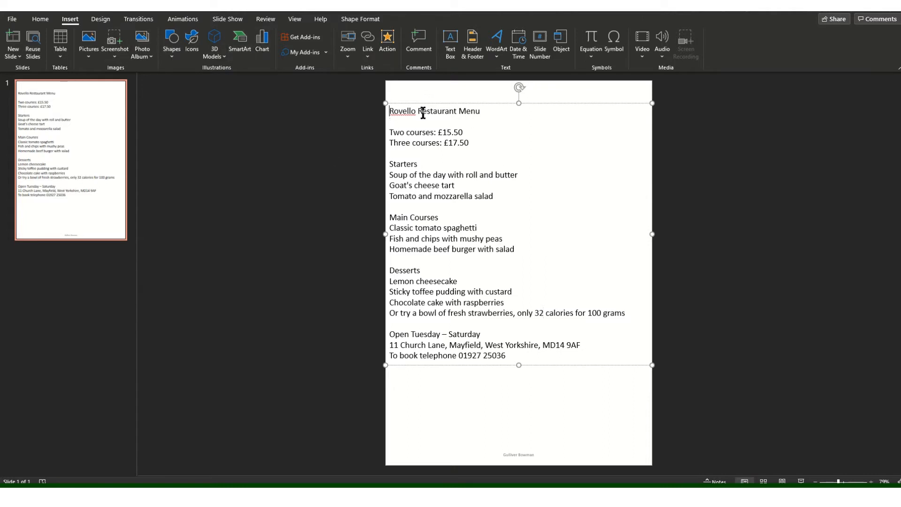
Centre the menu title and all remaining lines, then nudge the text box lower
left_click(40, 19)
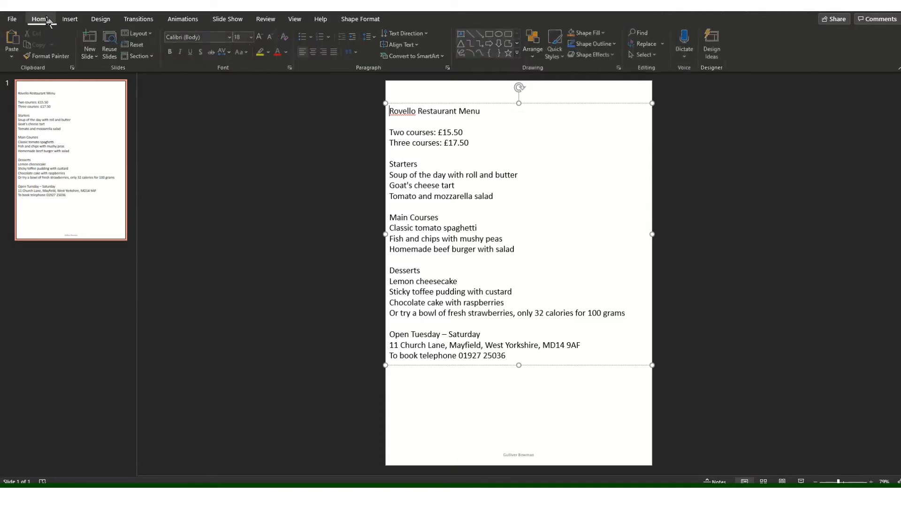
left_click(314, 52)
left_click_drag(390, 135, 543, 358)
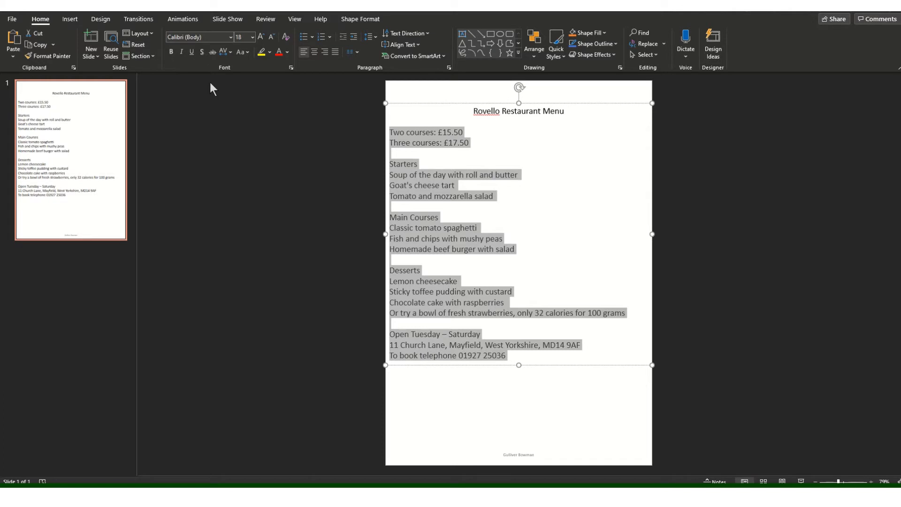
left_click(313, 51)
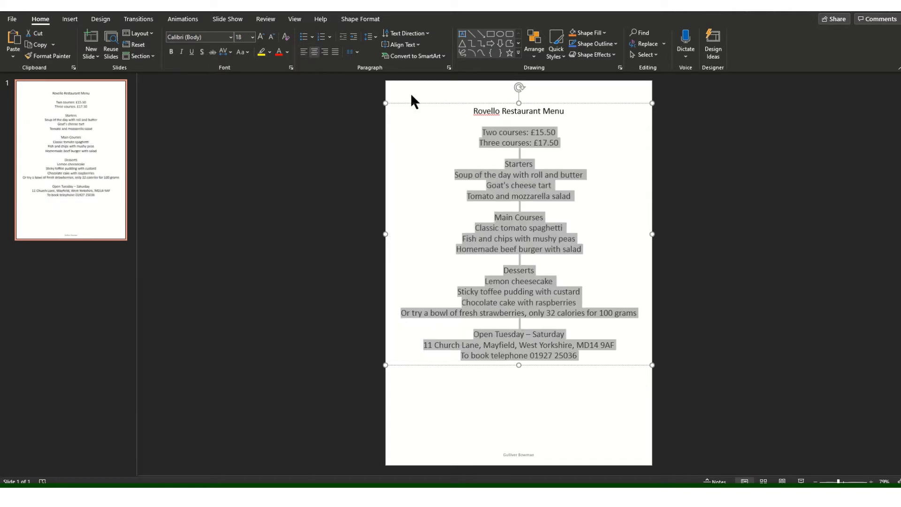
left_click(496, 143)
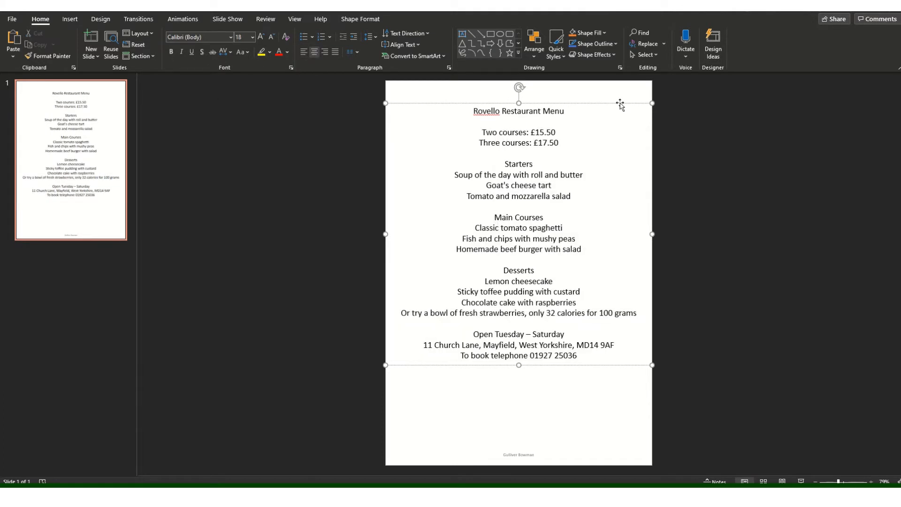
left_click_drag(613, 103, 615, 122)
Pick Image 2, 6, 3 and 1 from the ImagesSet19L1 folder in the Insert Picture dialog
left_click(688, 207)
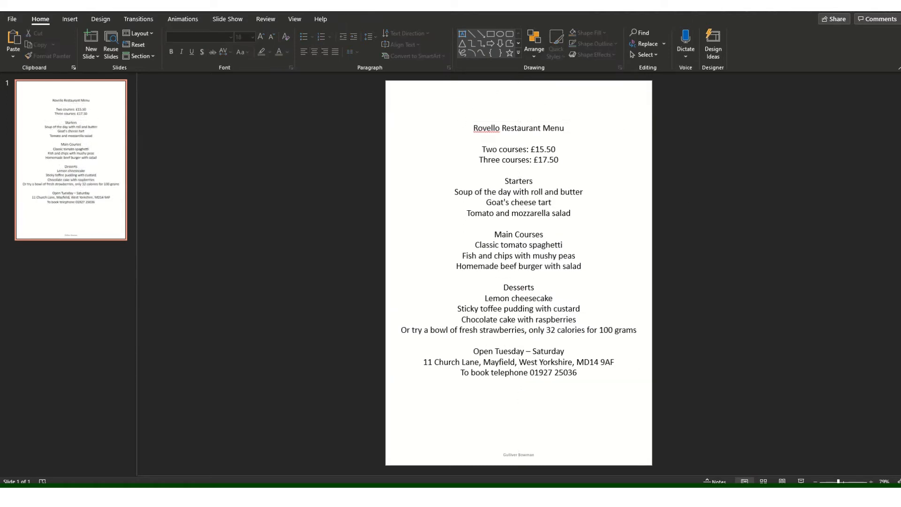
left_click(70, 20)
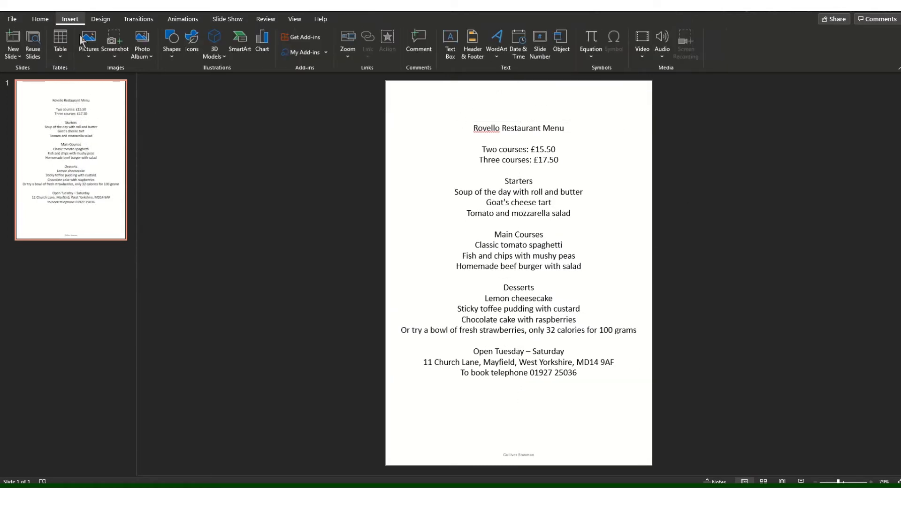
left_click(82, 40)
left_click(104, 83)
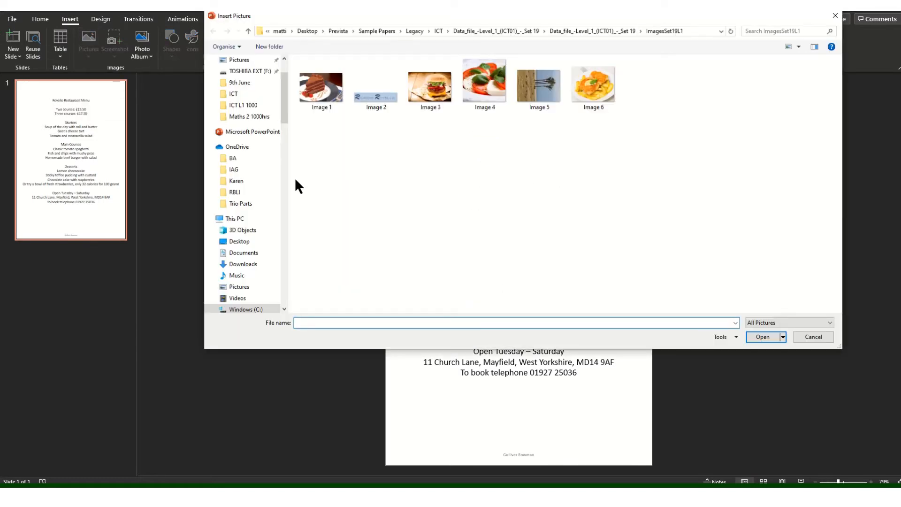
left_click(387, 100)
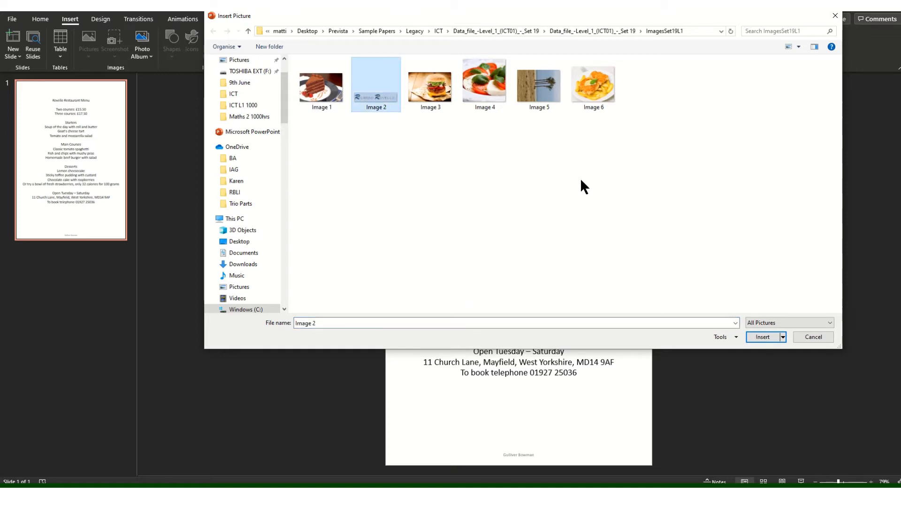
left_click(598, 92, "ctrl")
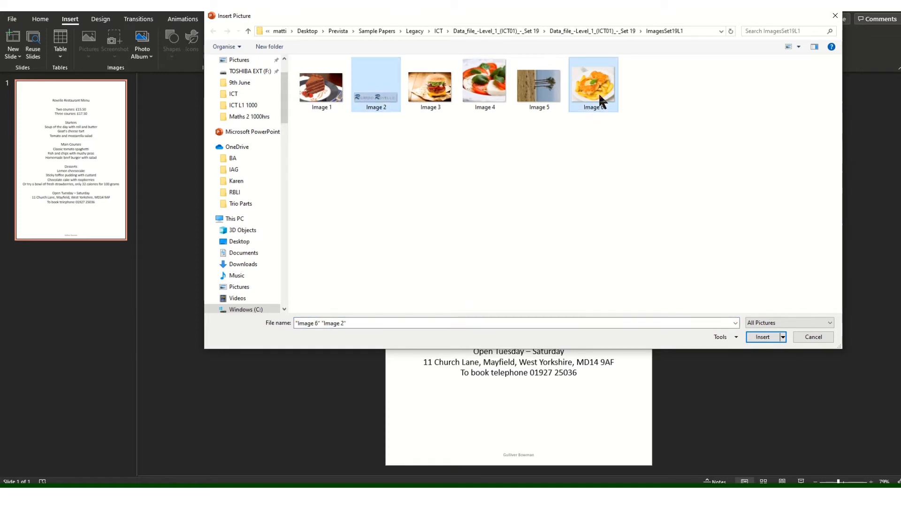
left_click(415, 97, "ctrl")
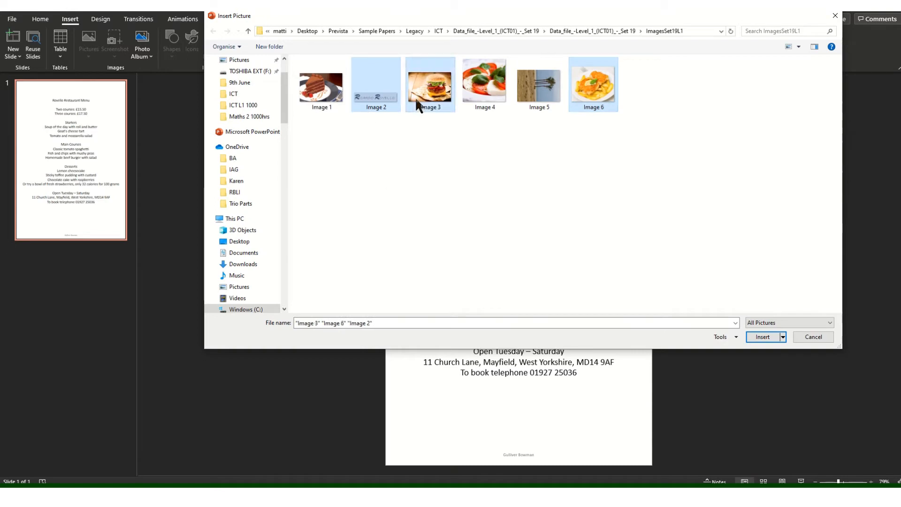
left_click(311, 105, "ctrl")
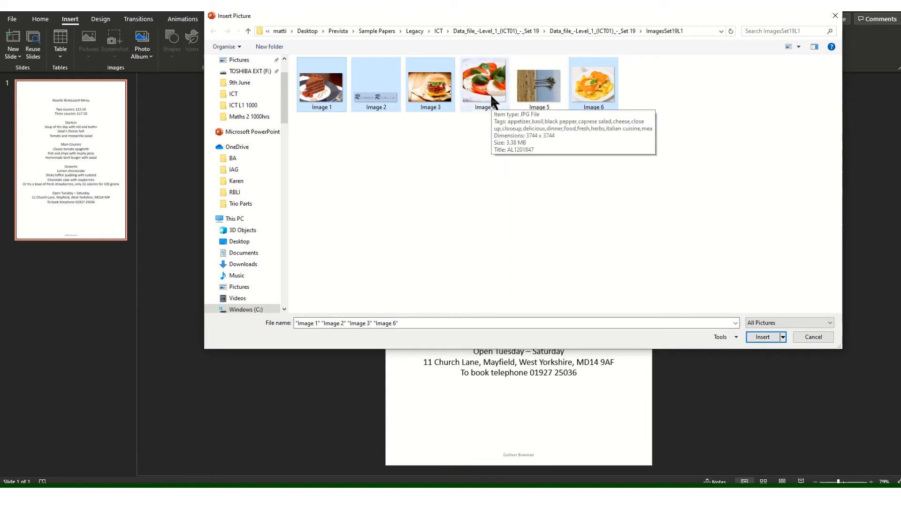
Insert the four pictures and park the fish-and-chips and burger photos left of the slide
left_click(765, 338)
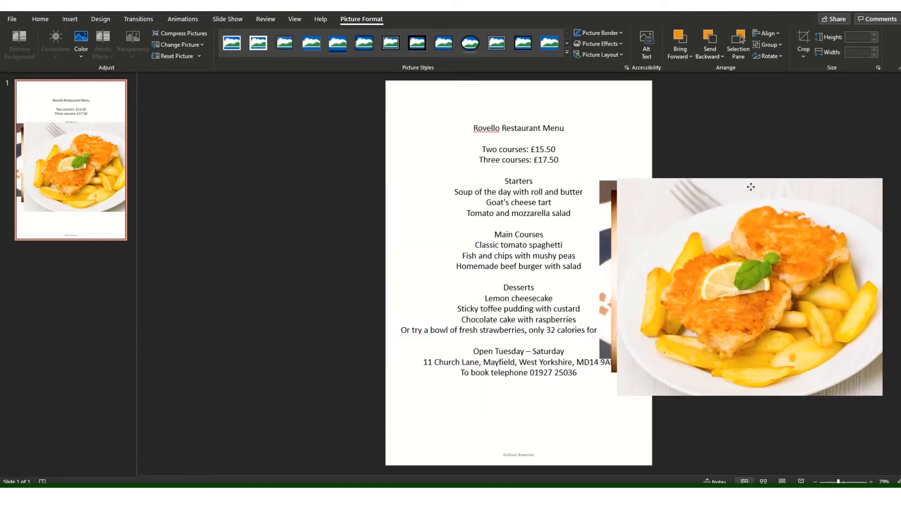
left_click(759, 238)
left_click(699, 348)
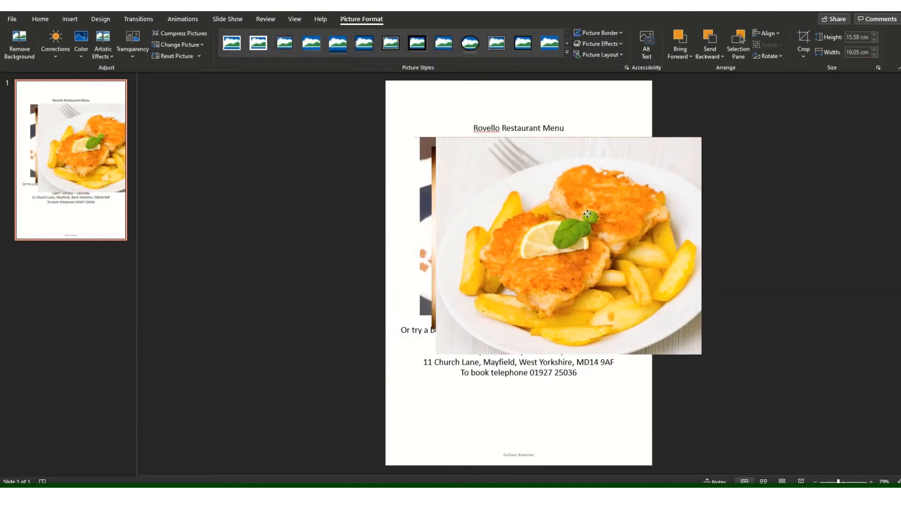
left_click_drag(699, 348, 264, 140)
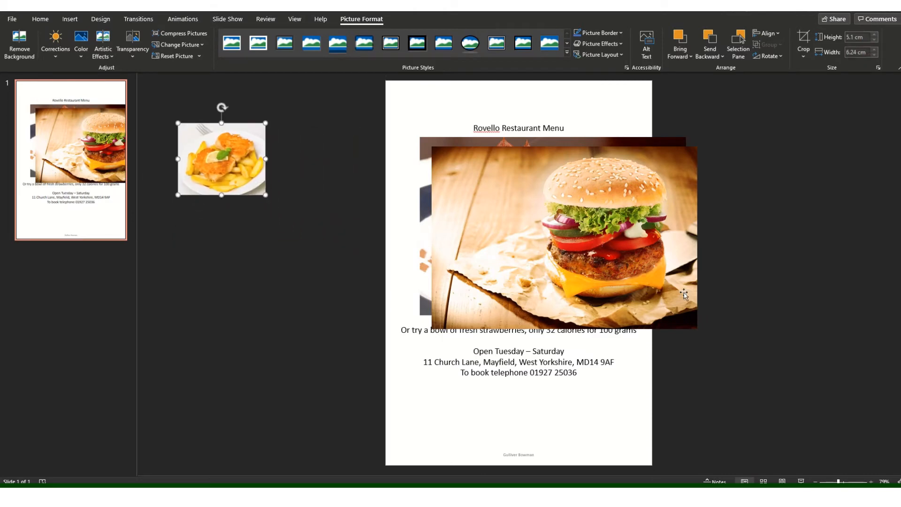
left_click_drag(584, 223, 325, 287)
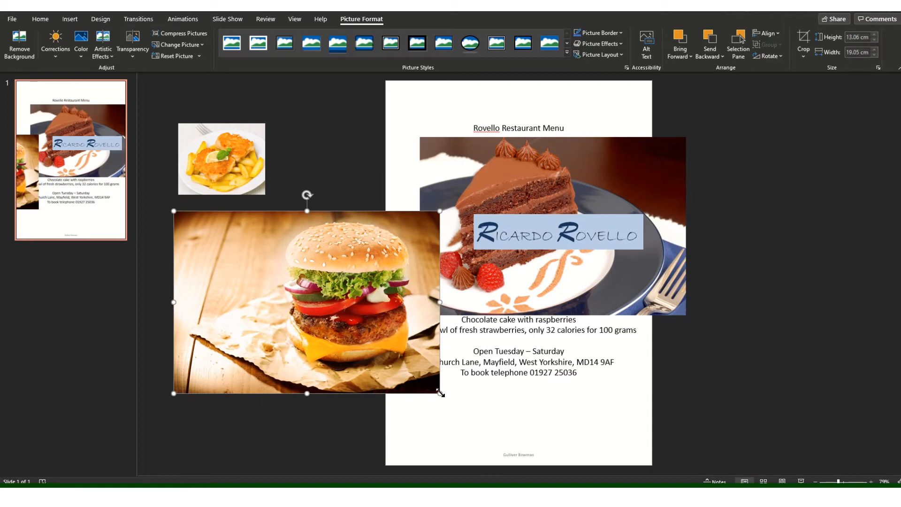
left_click_drag(440, 392, 260, 263)
Move the Ricardo Rovello logo right of the slide and shrink the cake photo on the left
left_click_drag(588, 222, 808, 105)
left_click_drag(593, 176, 340, 313)
left_click_drag(431, 452, 274, 307)
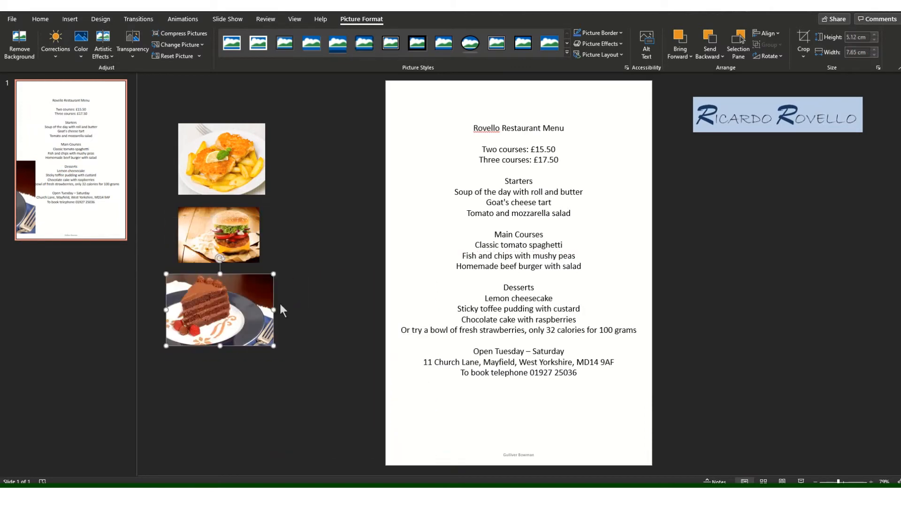
left_click(677, 298)
Centre the Ricardo Rovello logo at the slide top with the menu text just beneath it
left_click_drag(573, 214, 561, 202)
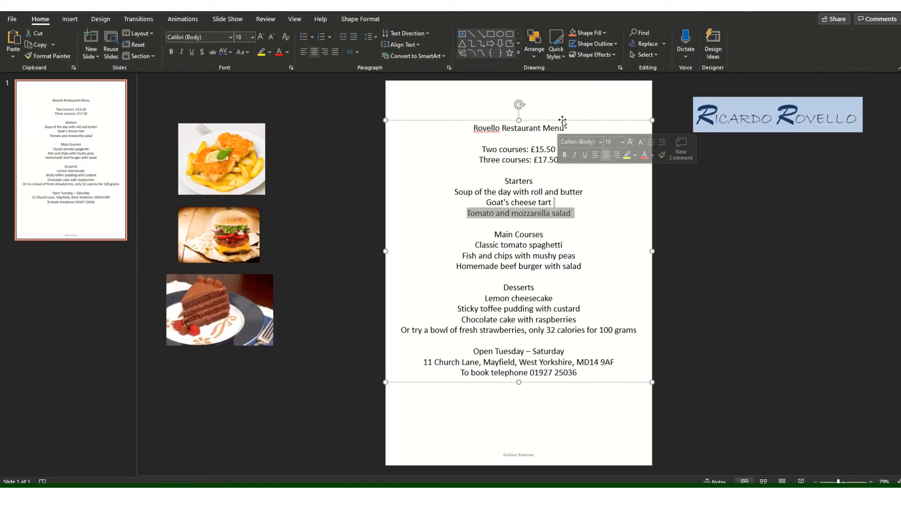
left_click_drag(562, 120, 562, 153)
left_click_drag(751, 105, 497, 89)
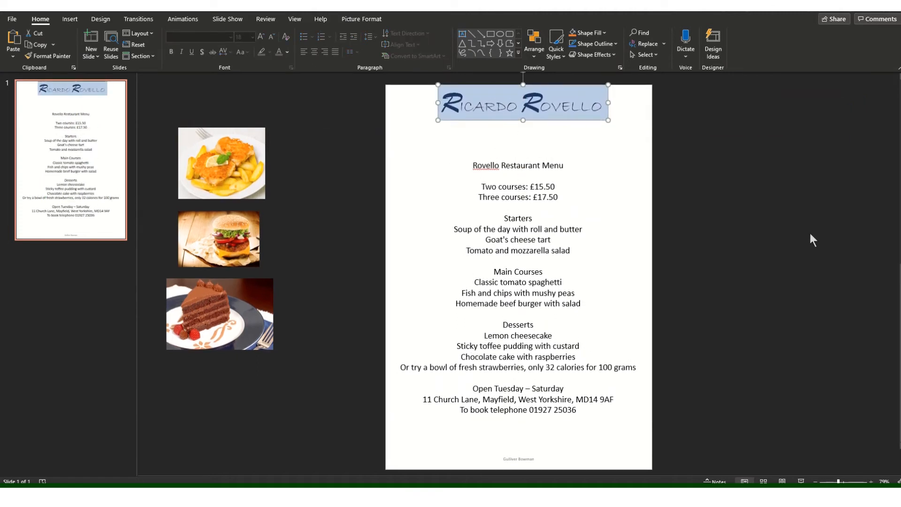
left_click(519, 228)
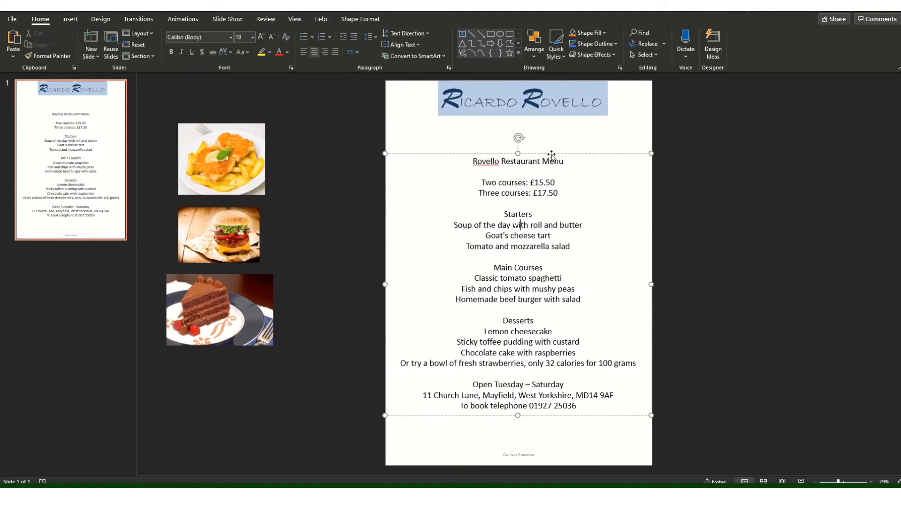
left_click_drag(551, 155, 552, 145)
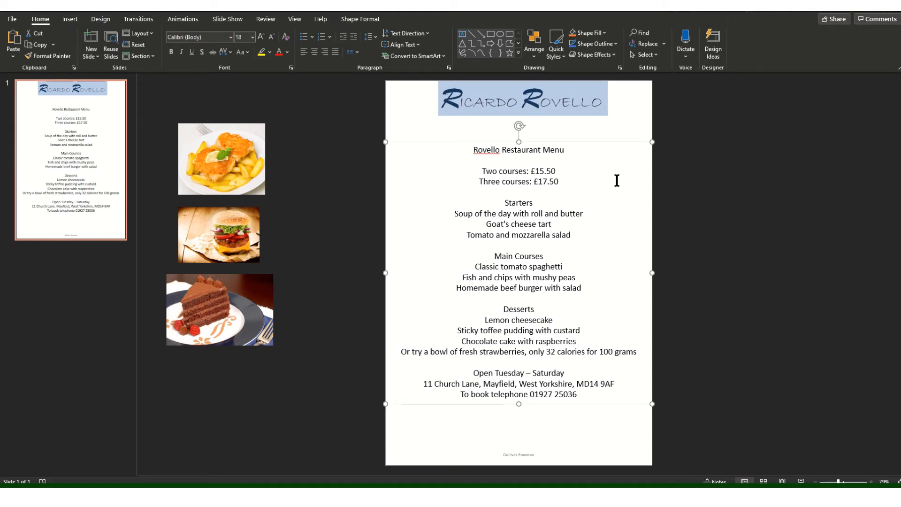
Make the 'Rovello Restaurant Menu' title bold at 24 pt
left_click_drag(470, 149, 563, 150)
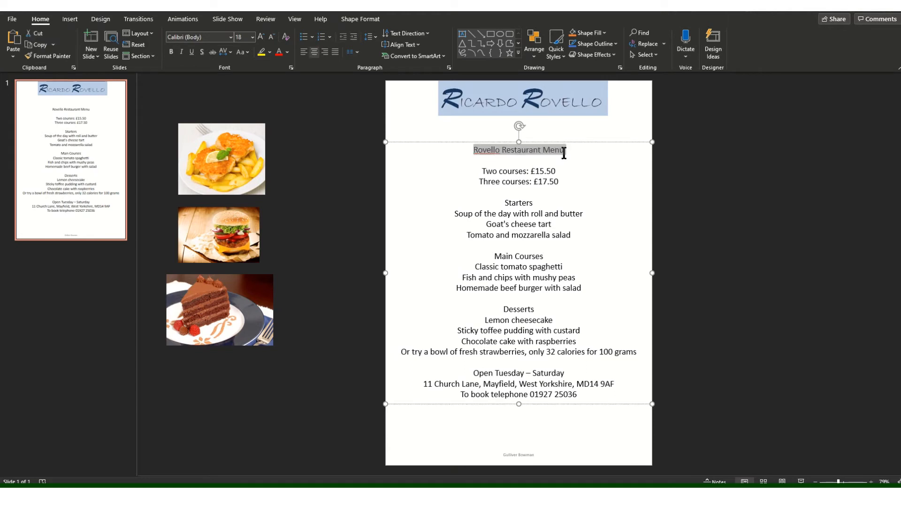
left_click(171, 52)
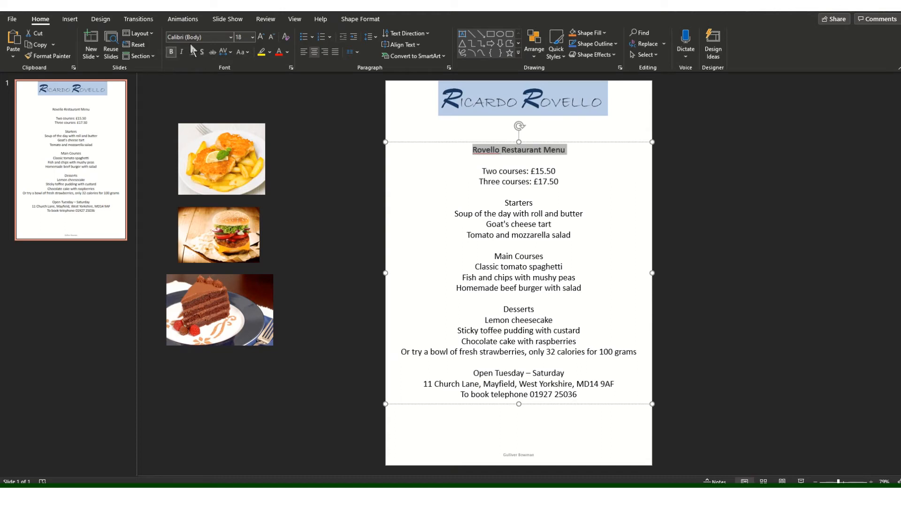
left_click(261, 37)
left_click(261, 37)
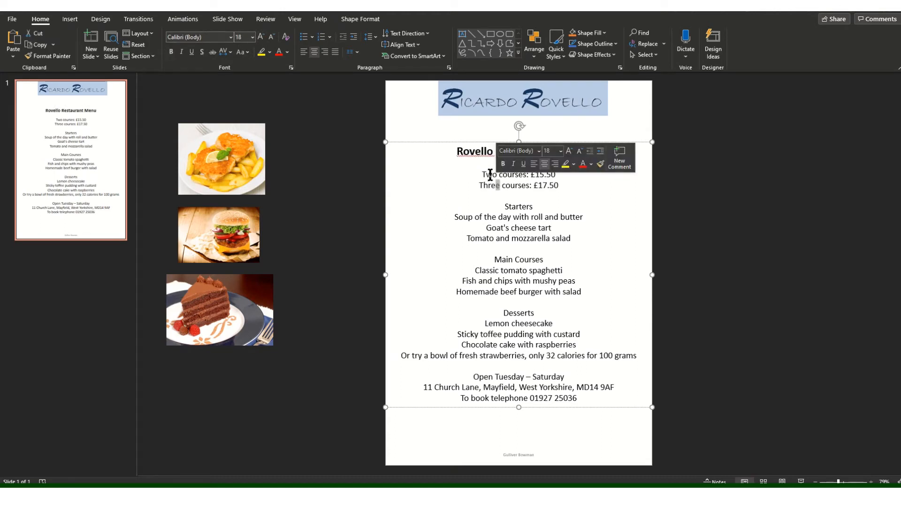
Bold the two price lines and add blank lines above and below them
left_click_drag(481, 175, 561, 187)
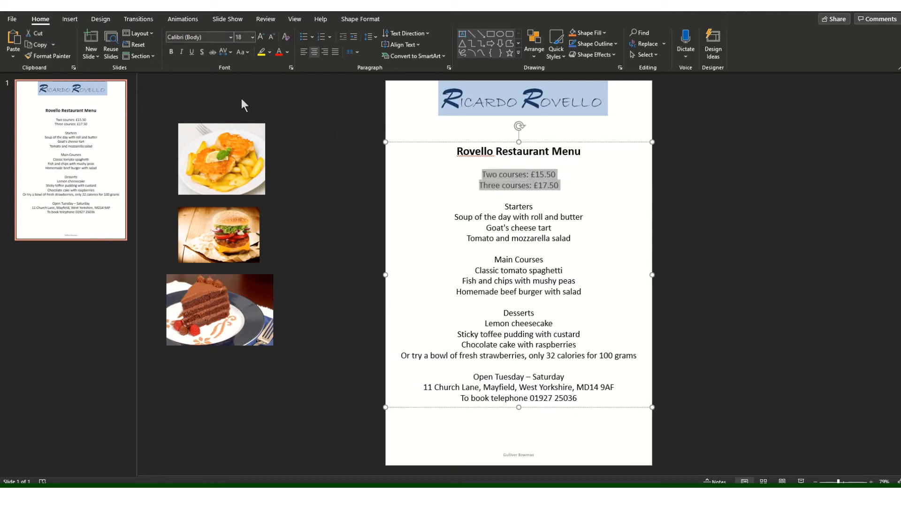
left_click(172, 52)
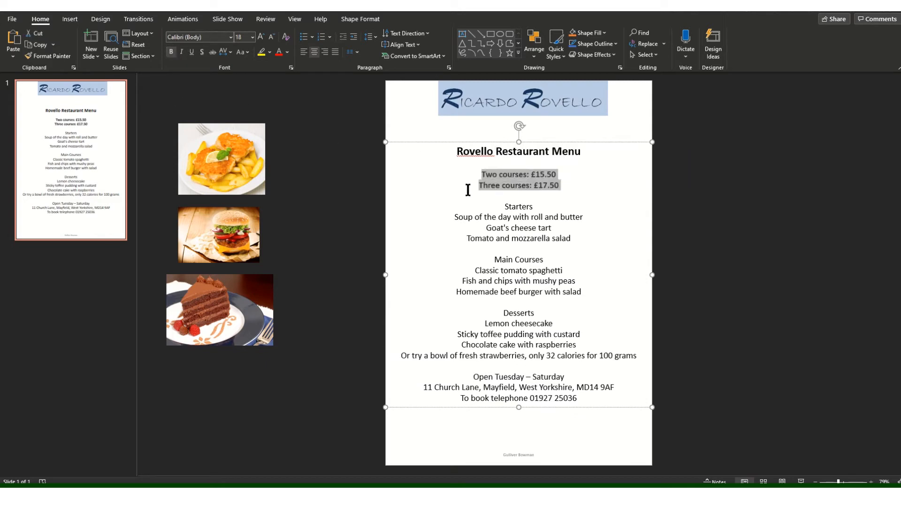
left_click(554, 206)
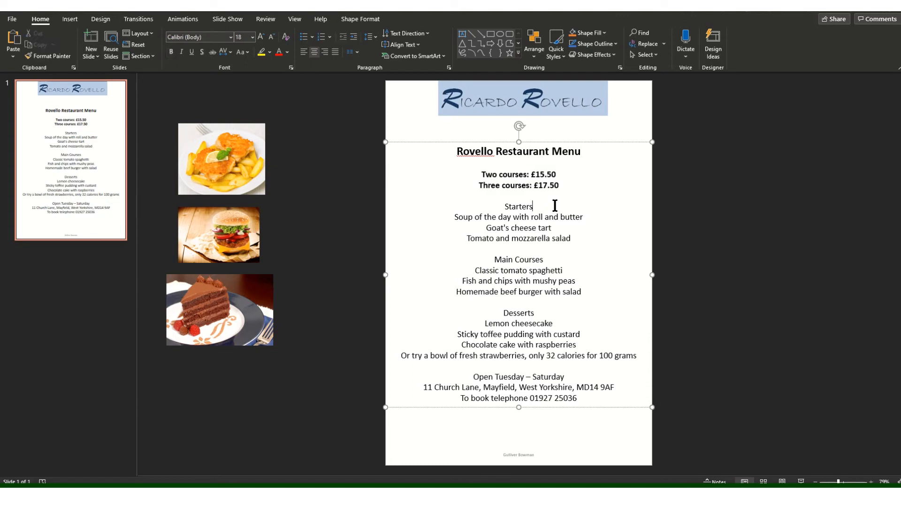
key("Return")
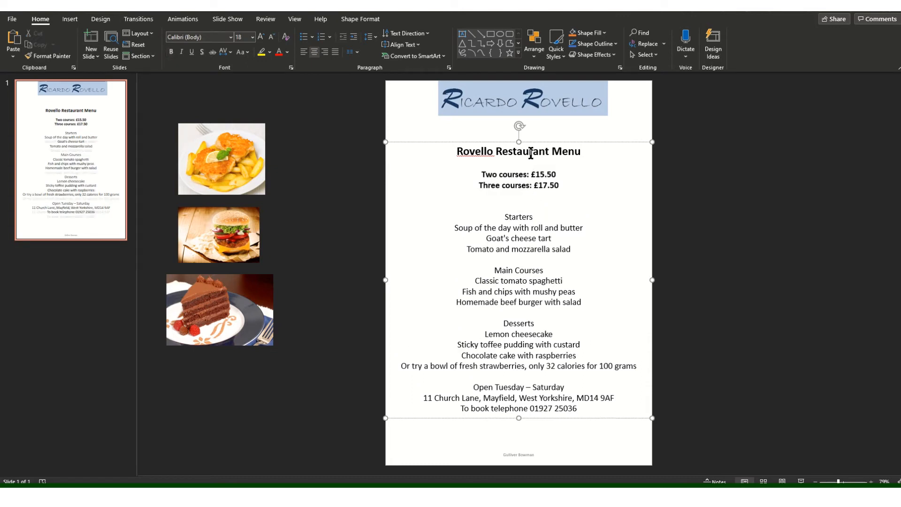
left_click(418, 162)
key("Return")
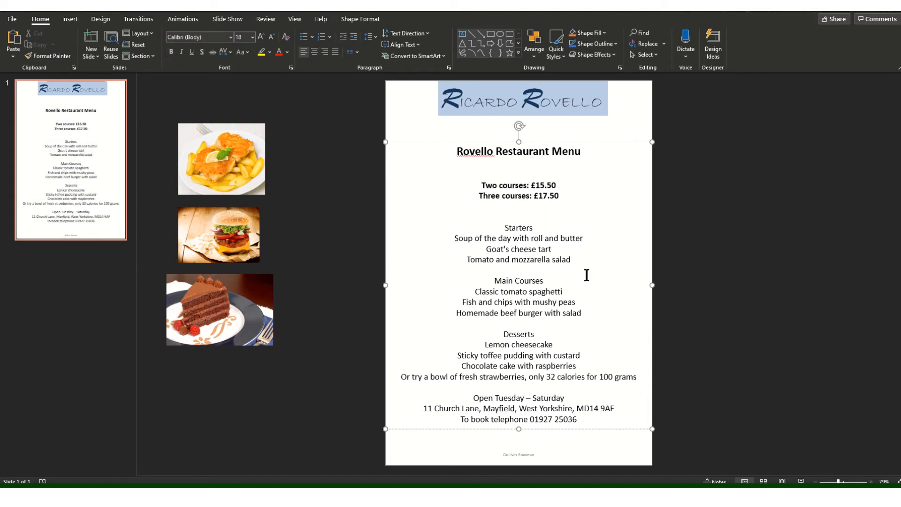
Bold the Starters heading and copy it to Main Courses, Desserts, and the opening-hours and contact lines
left_click_drag(514, 227, 536, 230)
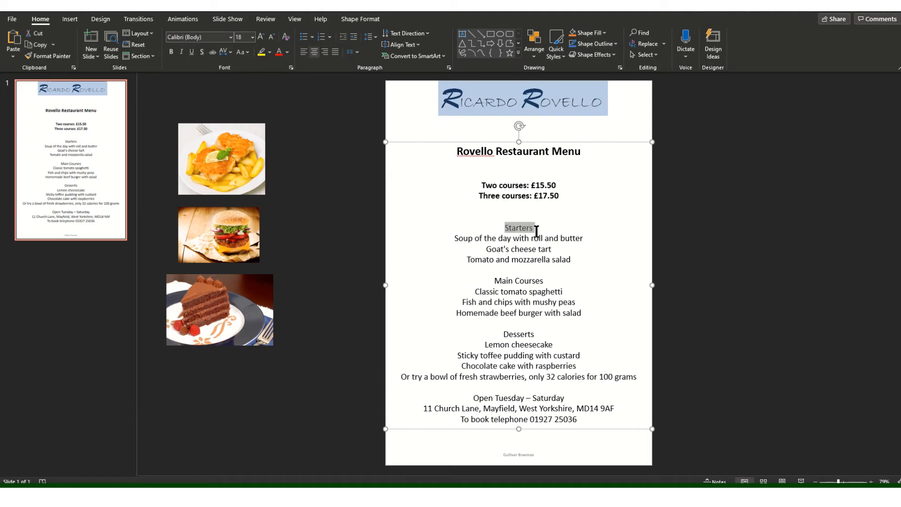
left_click(171, 51)
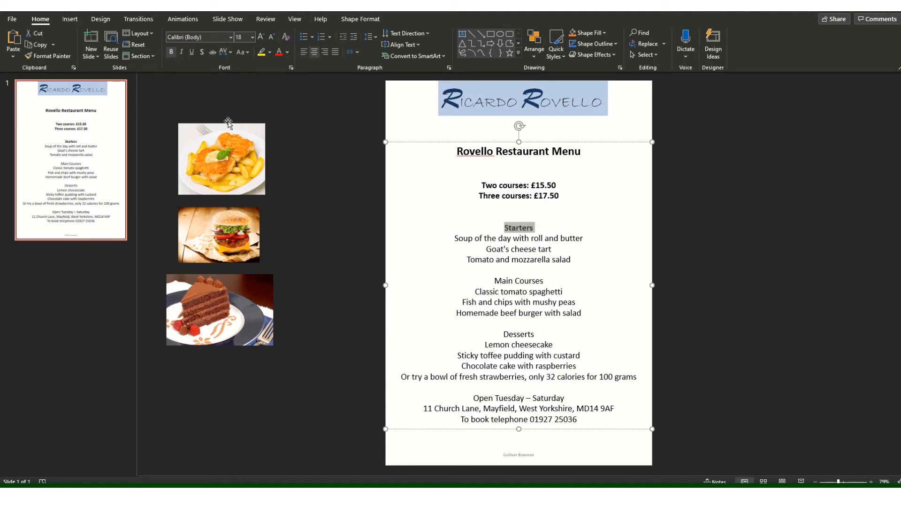
left_click(54, 57)
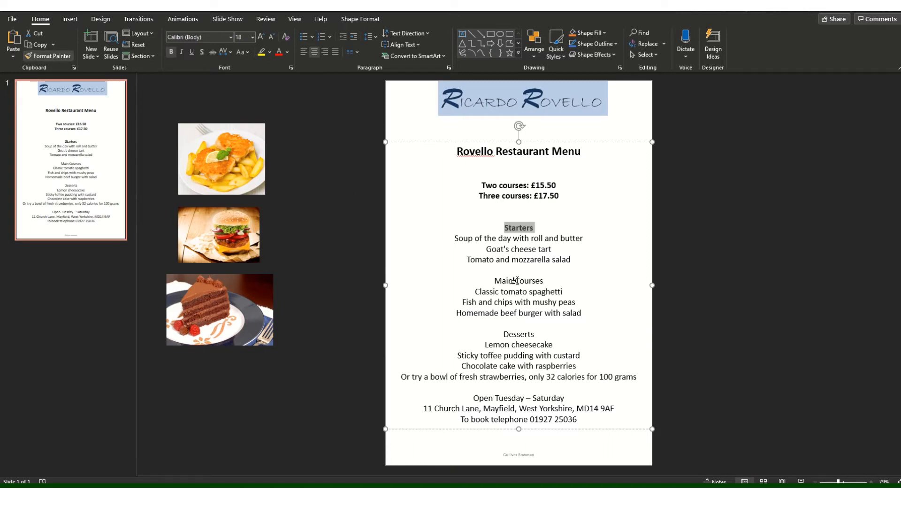
left_click_drag(490, 280, 545, 280)
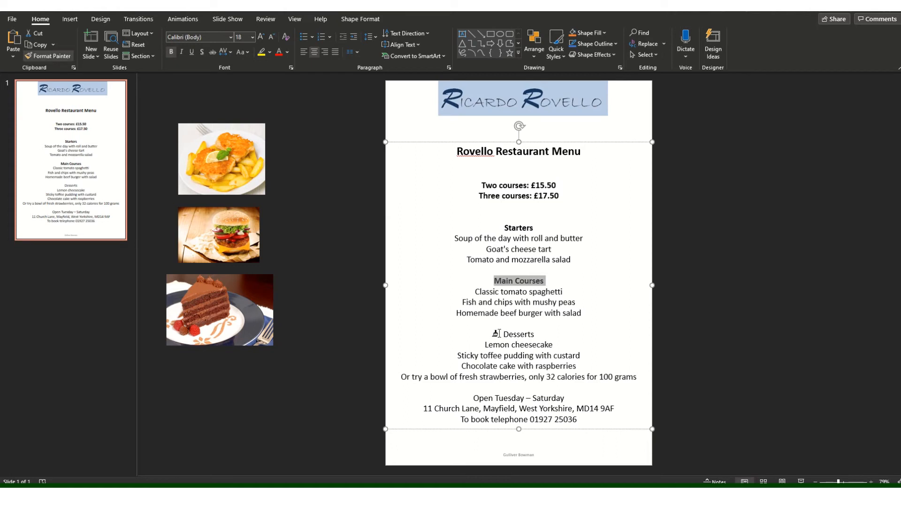
left_click_drag(496, 333, 536, 334)
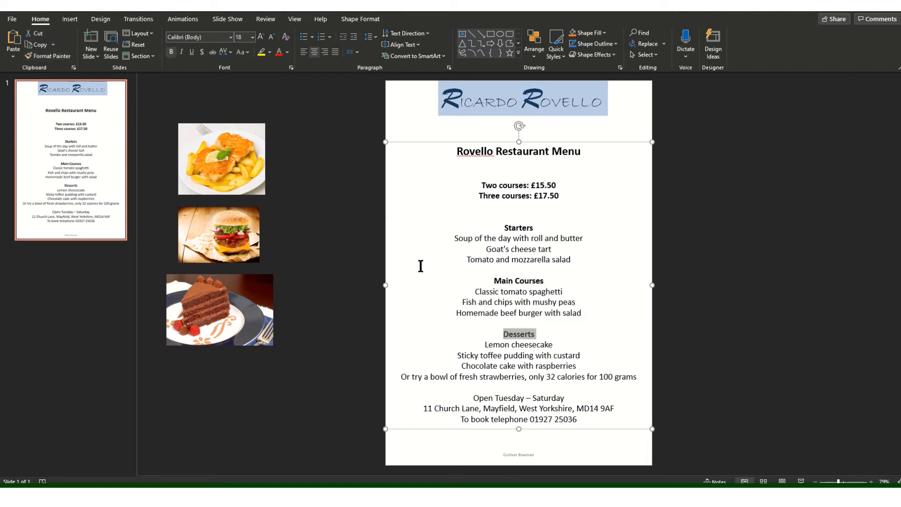
left_click(47, 56)
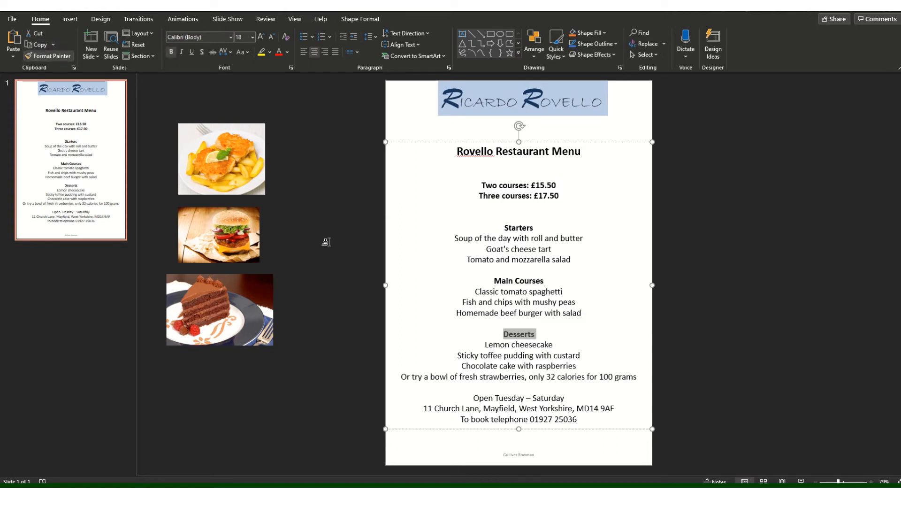
left_click_drag(471, 399, 580, 420)
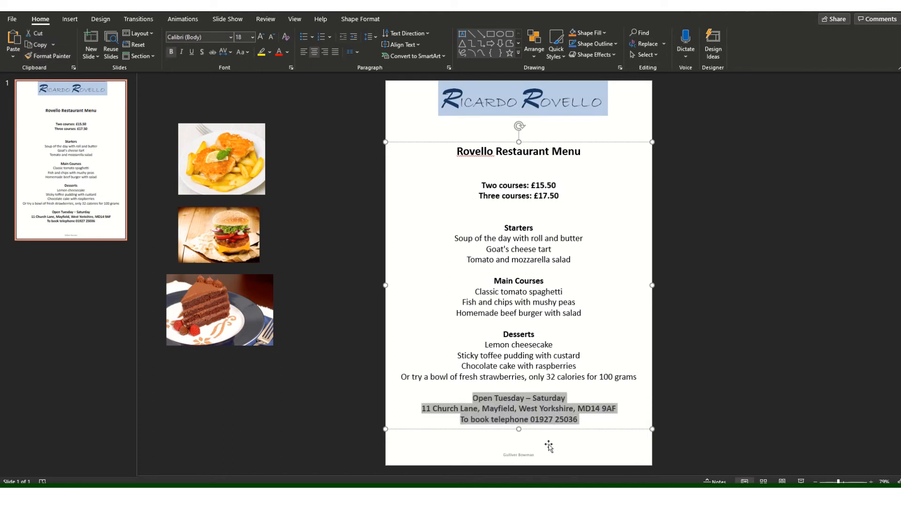
Add blank lines above the contact lines, move the text box up, and ignore 'Rovello' in spelling
left_click(540, 383)
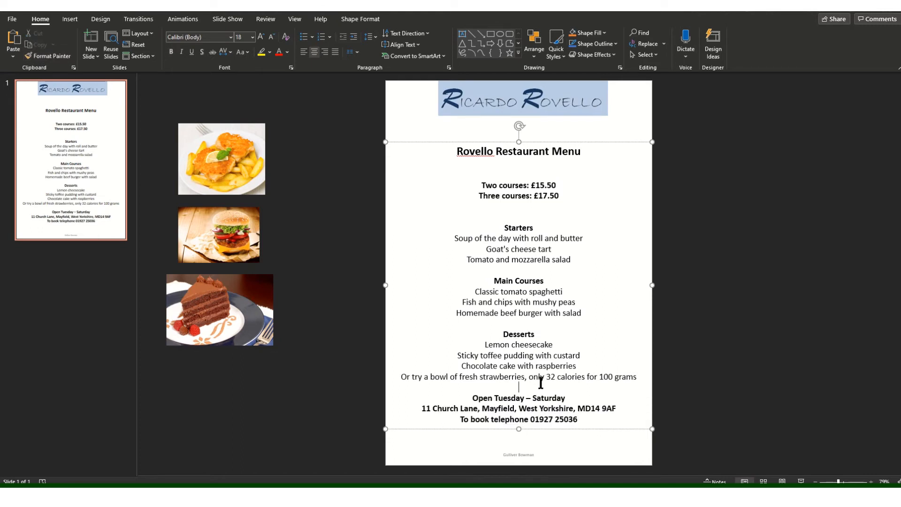
key("Return")
key("Return")
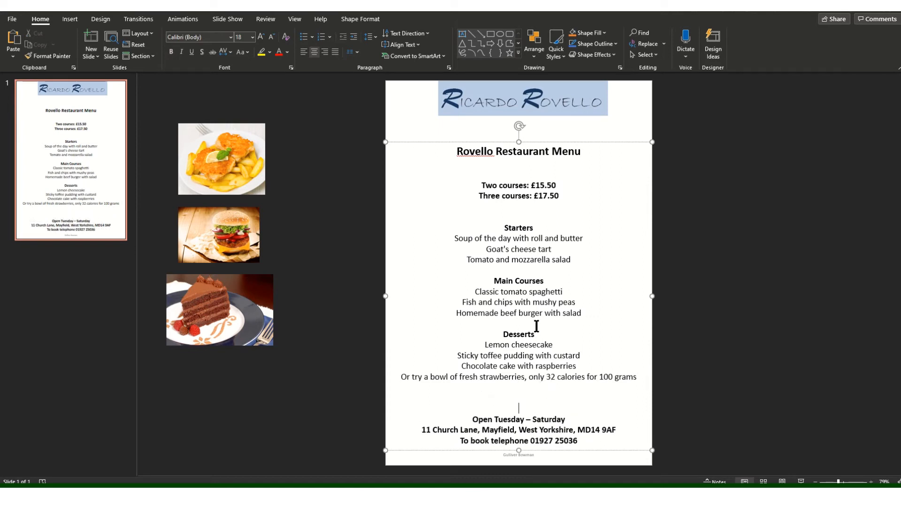
left_click_drag(584, 142, 584, 127)
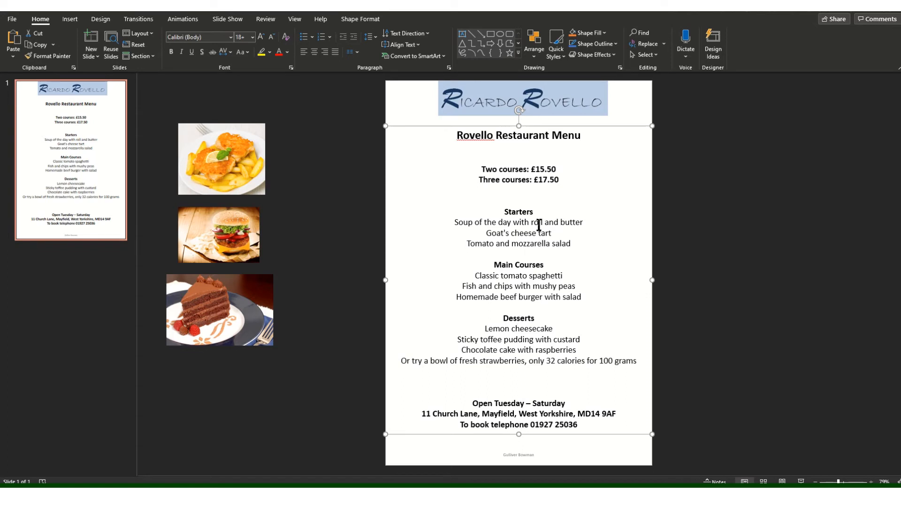
right_click(470, 130)
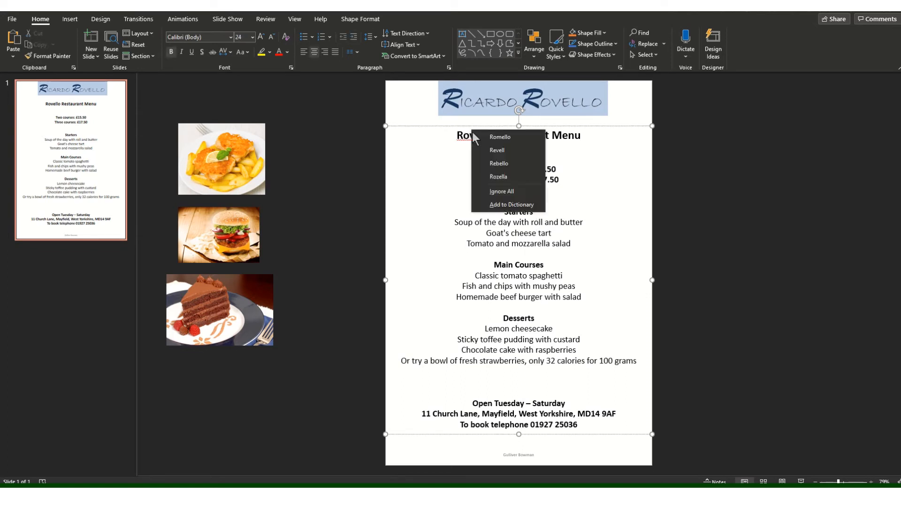
left_click(501, 191)
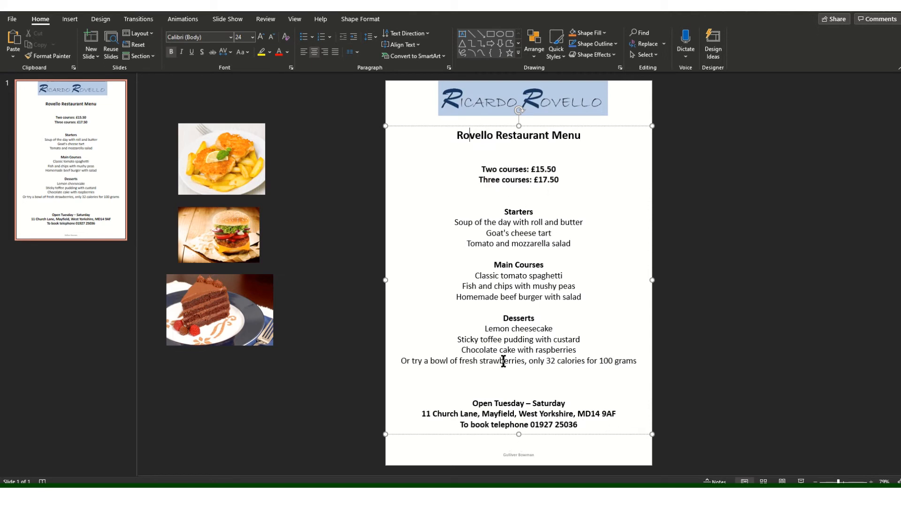
Shrink the fish-and-chips photo and place it right of Main Courses
left_click(238, 187)
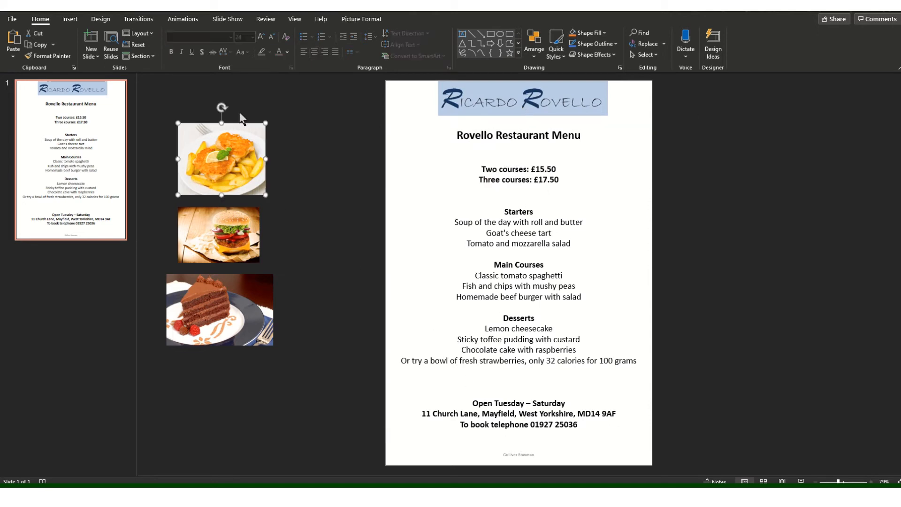
left_click_drag(224, 141, 646, 278)
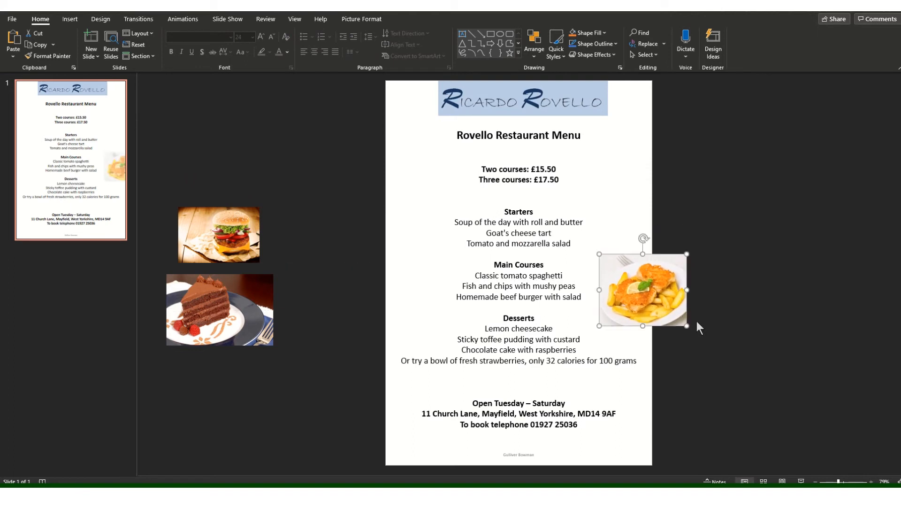
left_click_drag(686, 325, 620, 282)
left_click_drag(220, 306, 209, 333)
left_click_drag(199, 232, 617, 318)
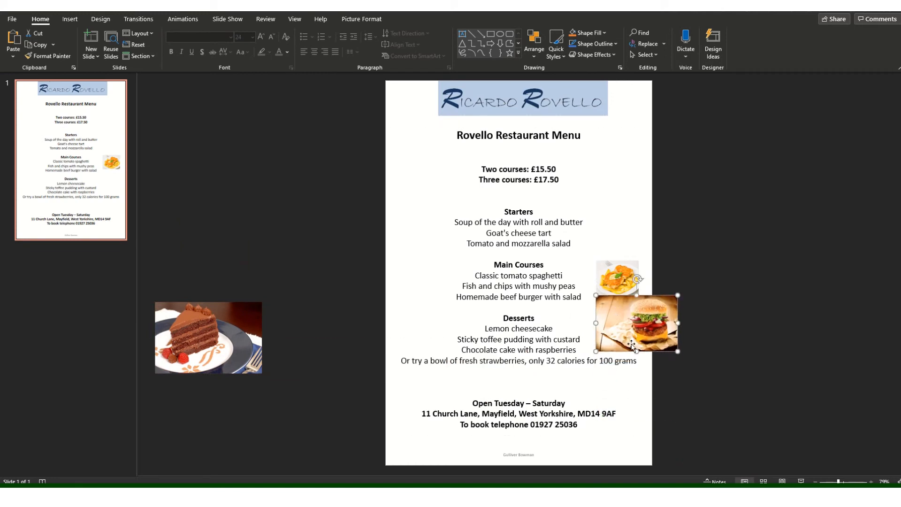
Shrink the burger photo, place it left of Main Courses, and fine-tune the photos and logo positions
left_click_drag(678, 351, 637, 323)
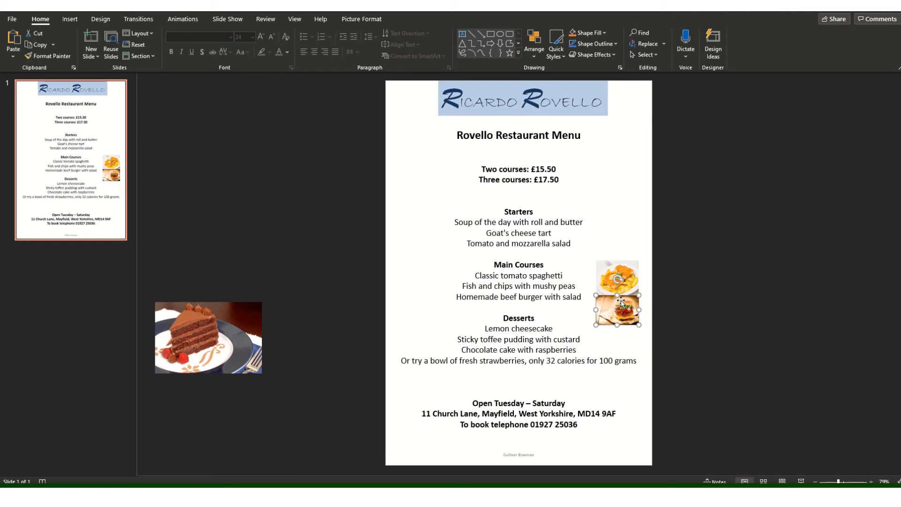
left_click_drag(621, 302, 418, 264)
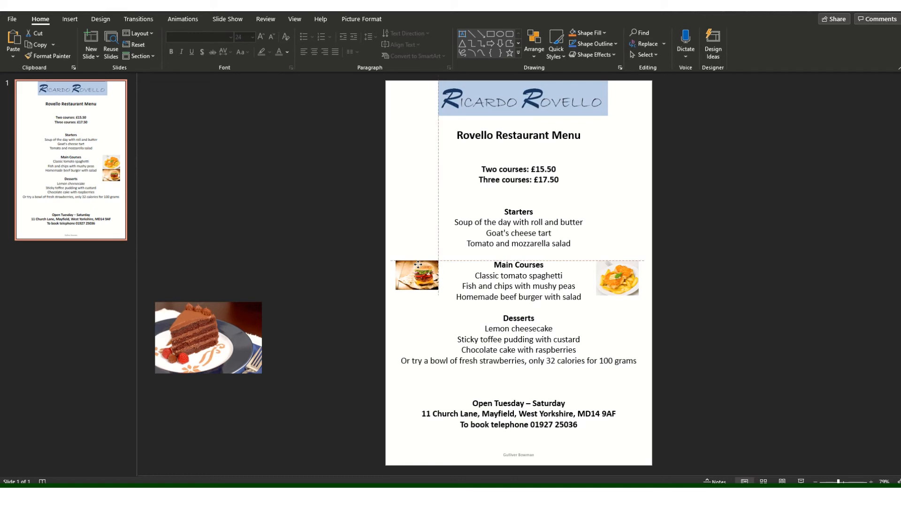
left_click_drag(417, 264, 418, 264)
left_click_drag(625, 266, 634, 267)
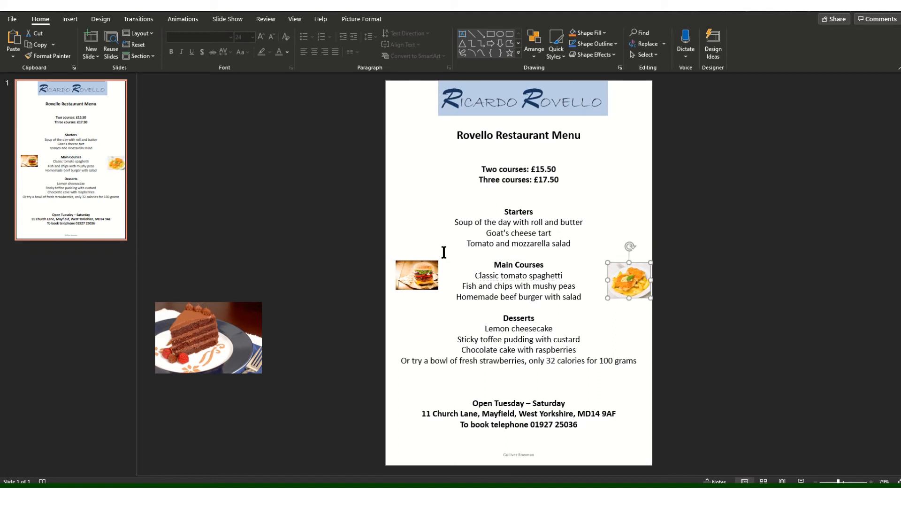
left_click_drag(431, 268, 434, 265)
left_click_drag(567, 89, 568, 94)
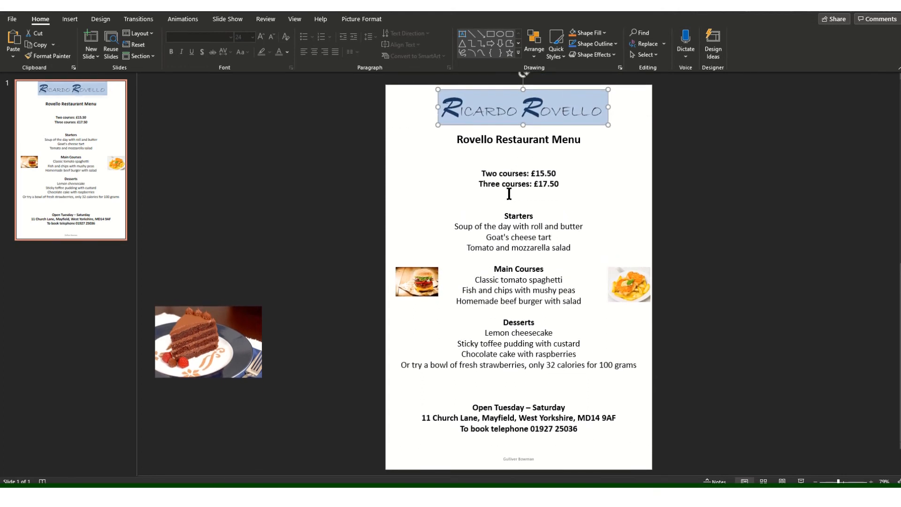
left_click_drag(642, 279, 641, 267)
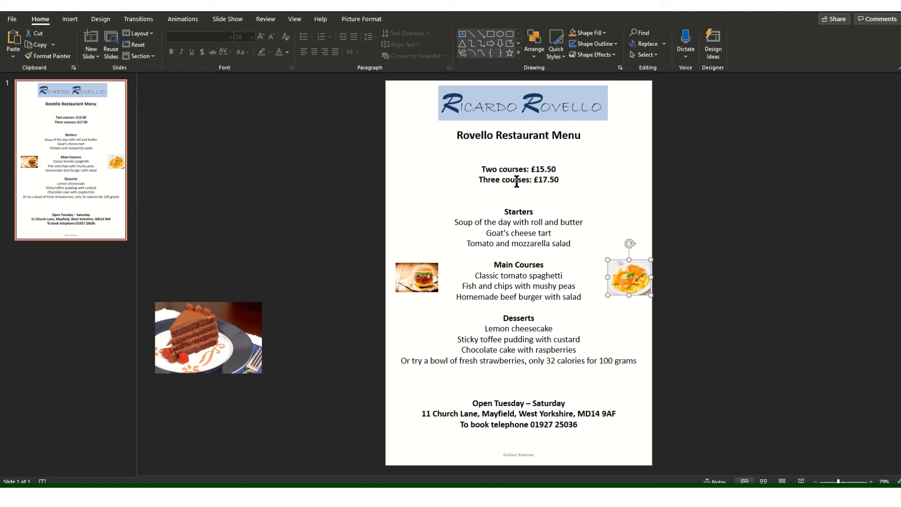
Remove the blank line under the title, add one above Starters, and bring up Insert > Pictures
left_click(516, 157)
key("BackSpace")
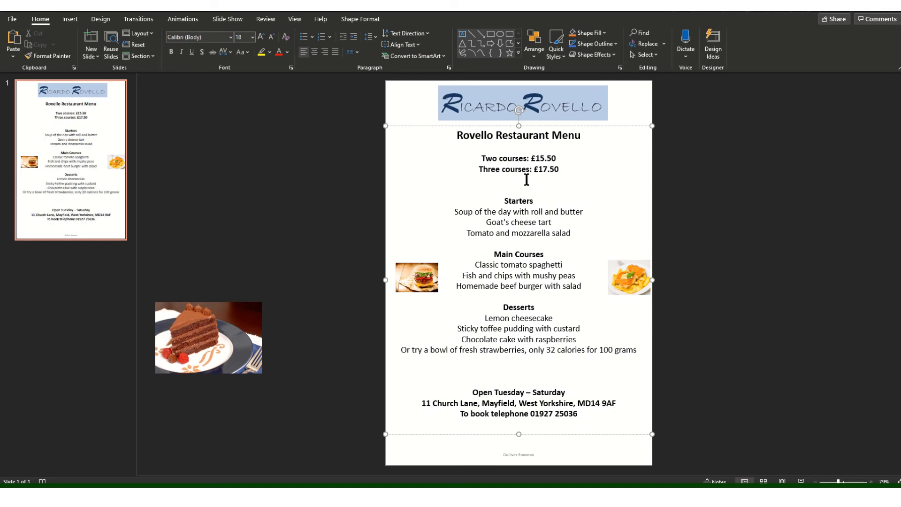
left_click(526, 186)
key("Return")
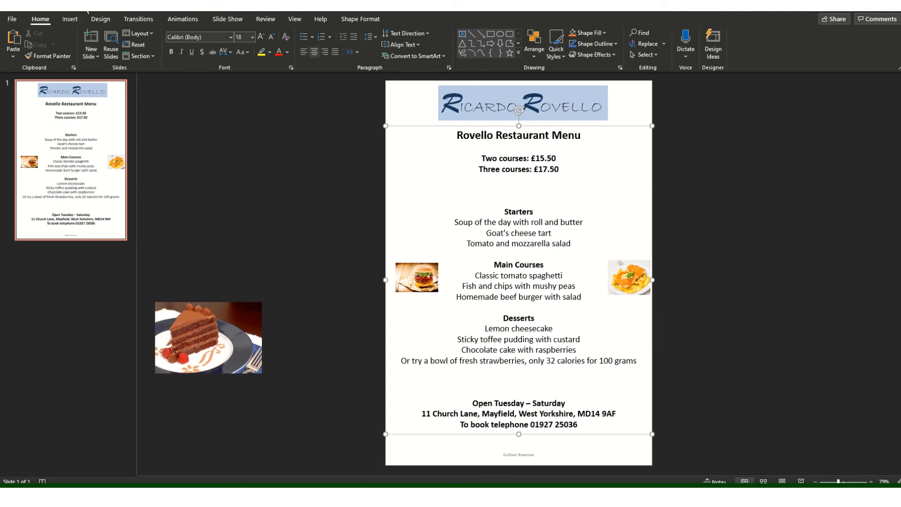
left_click(69, 19)
left_click(89, 55)
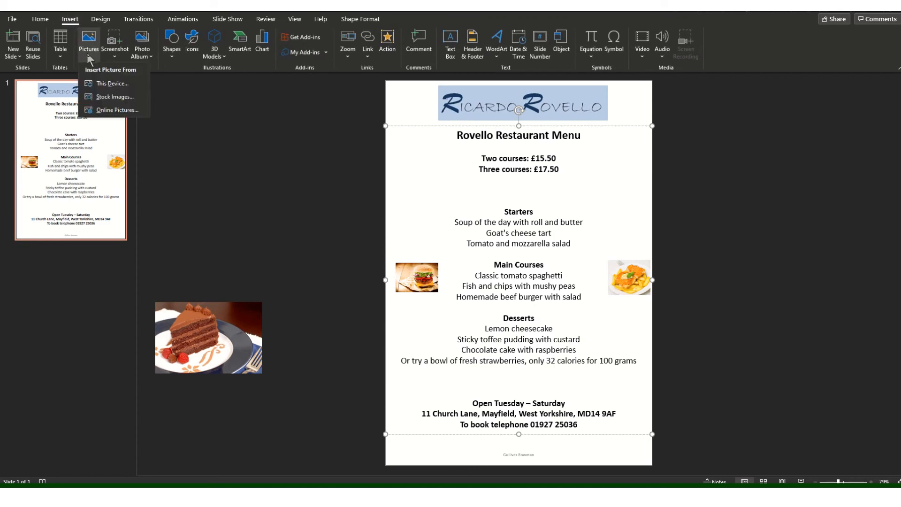
Insert Image 4, the caprese salad, from this device and shrink it to 2.24 cm
left_click(100, 84)
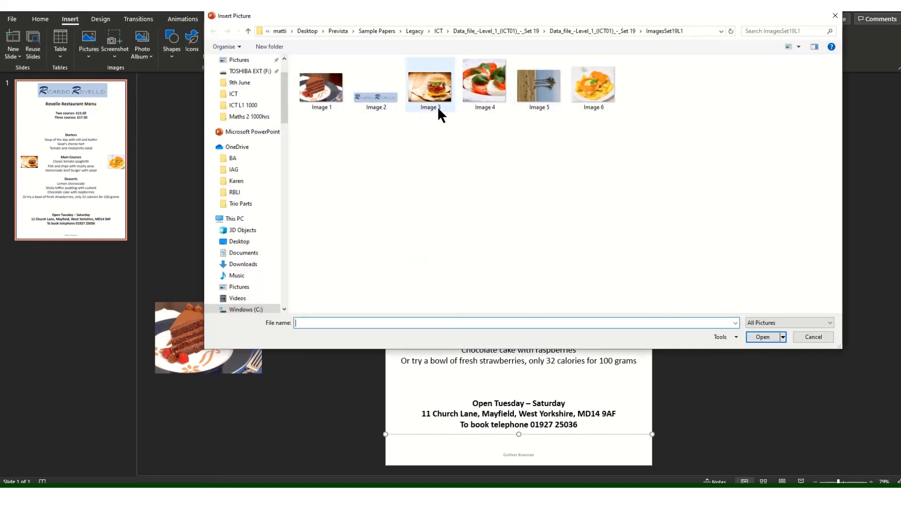
left_click(484, 103)
left_click(762, 336)
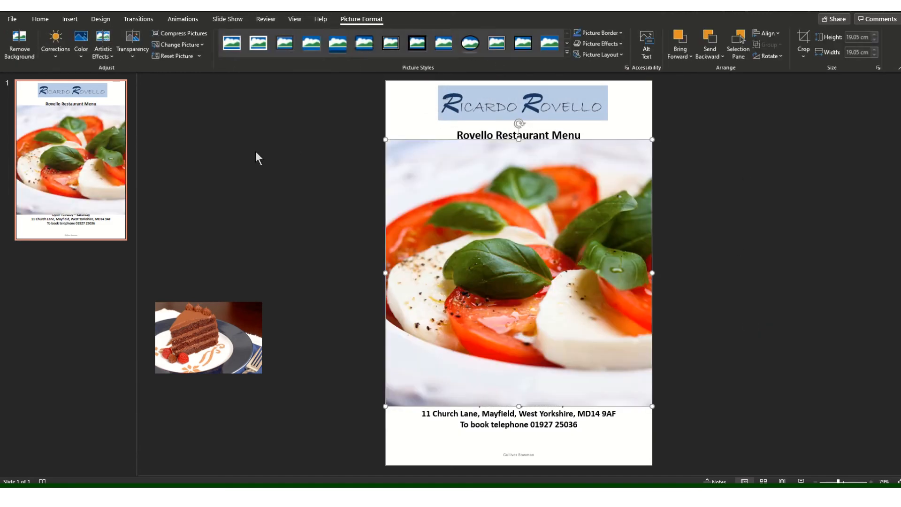
left_click_drag(404, 158, 561, 291)
left_click_drag(610, 337, 771, 205)
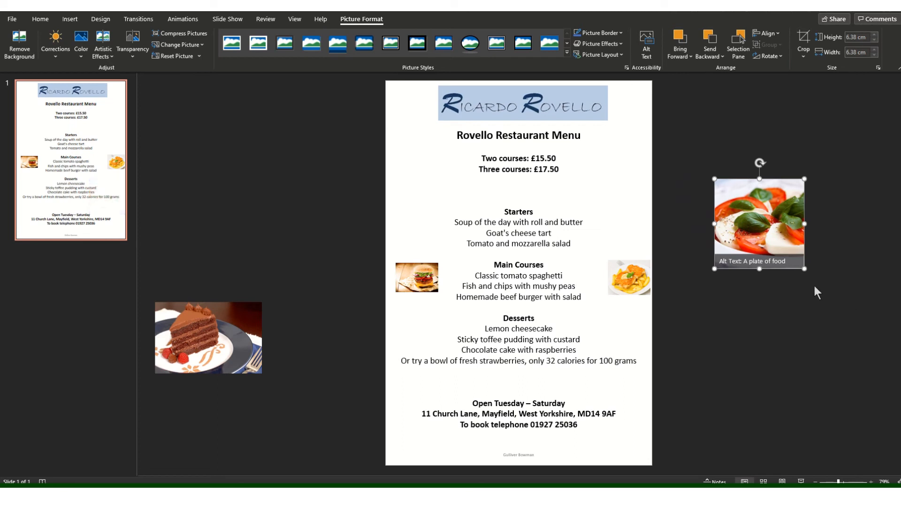
left_click_drag(803, 268, 519, 190)
Add a blank line above Starters and centre the caprese photo in that space
left_click(548, 211)
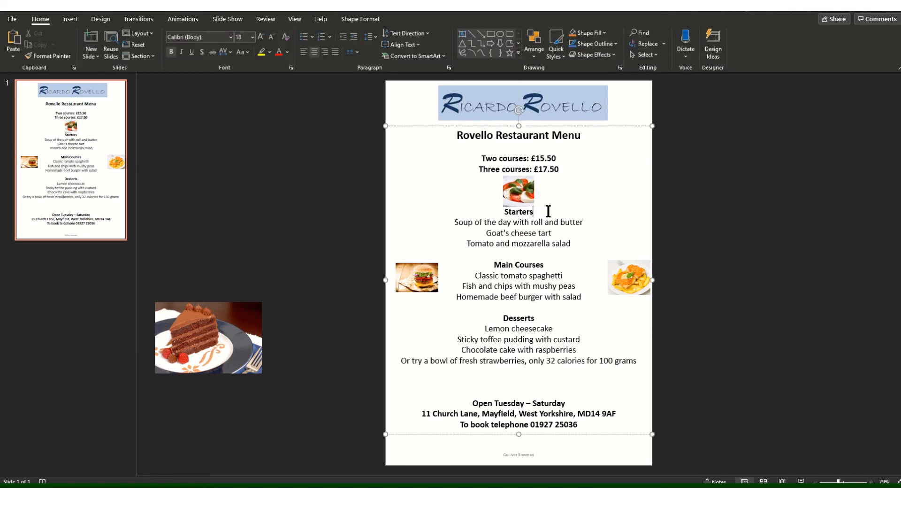
key("Return")
key("BackSpace")
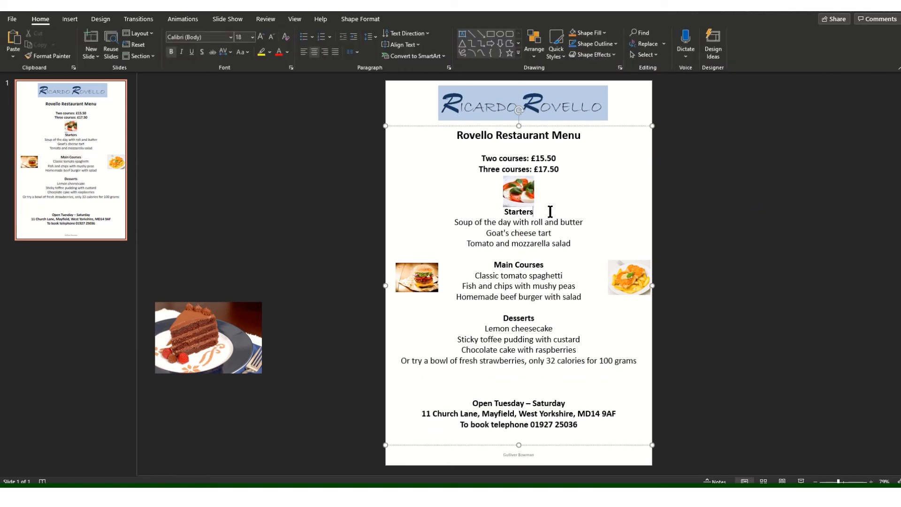
key("Return")
key("BackSpace")
key("Return")
left_click_drag(516, 193, 516, 198)
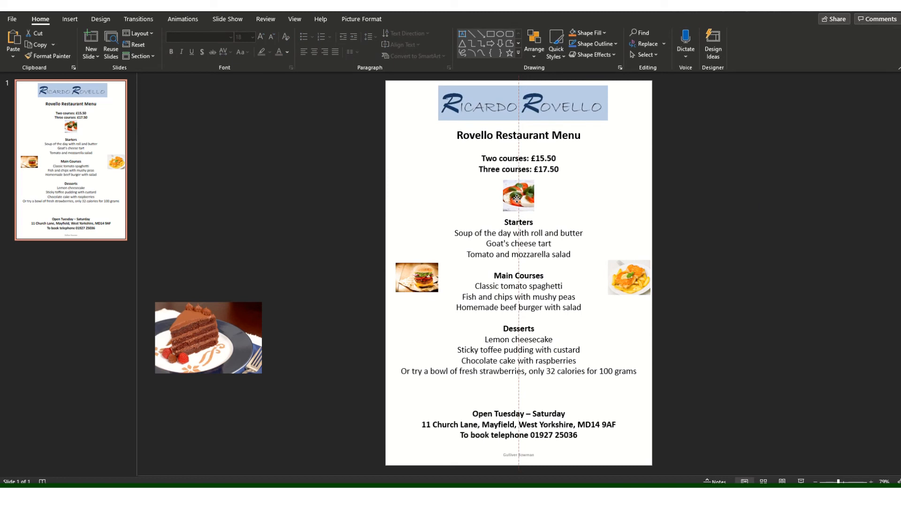
Move the chocolate cake photo onto the menu and shrink it above the opening hours
left_click_drag(516, 198, 517, 199)
left_click_drag(226, 329, 576, 240)
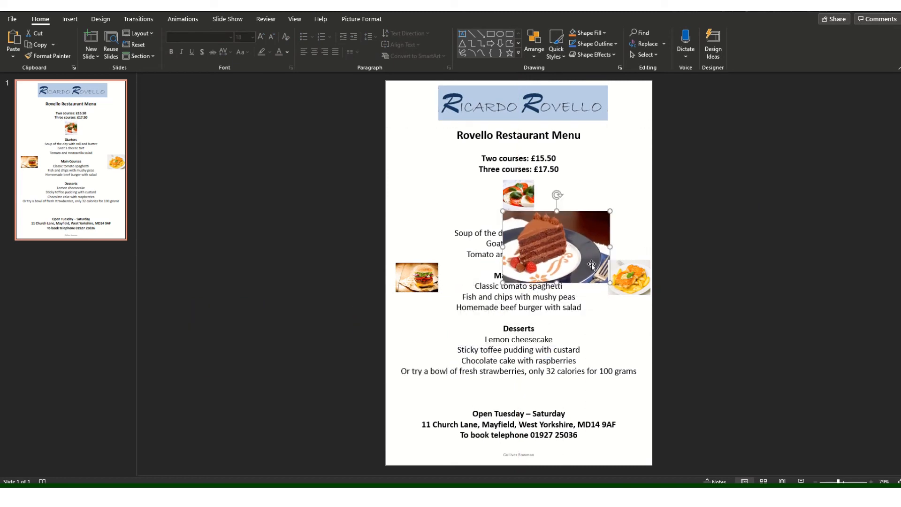
left_click_drag(609, 282, 515, 389)
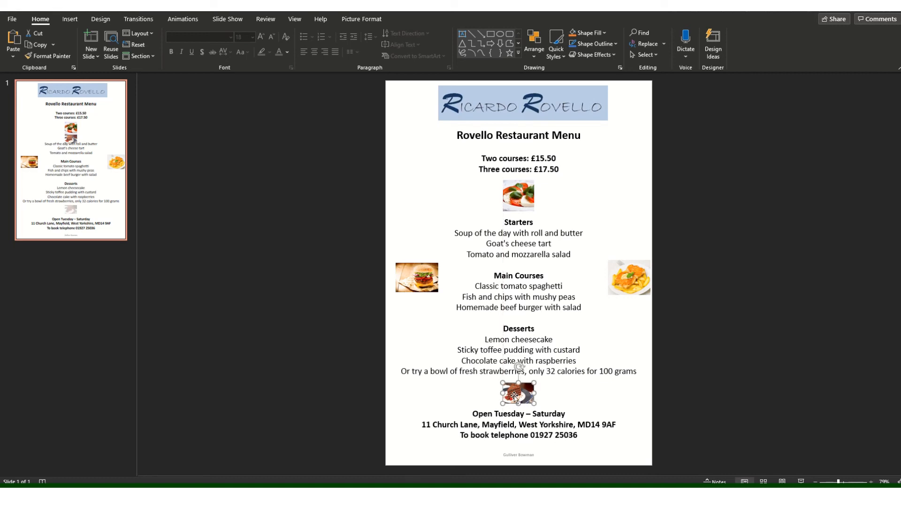
Add a 14 pt blank line above the 'Open Tuesday – Saturday' line
left_click(543, 414)
left_click(547, 403)
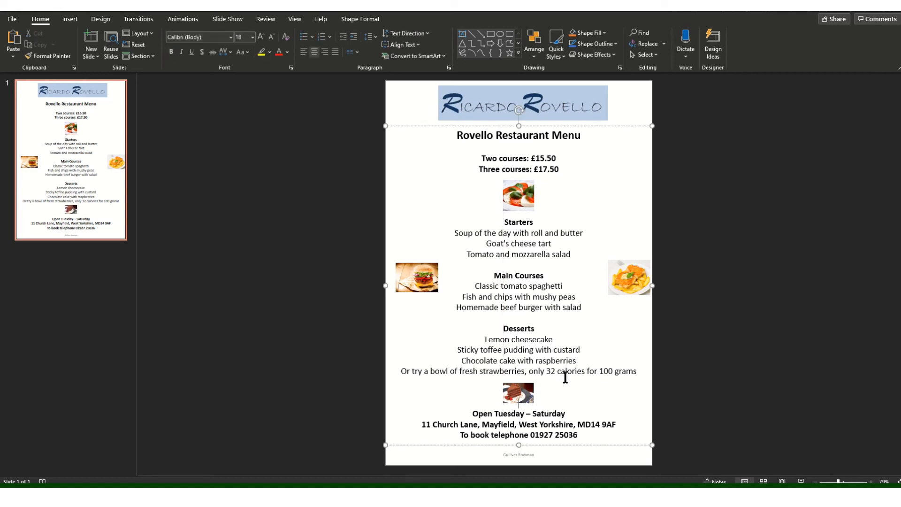
key("Return")
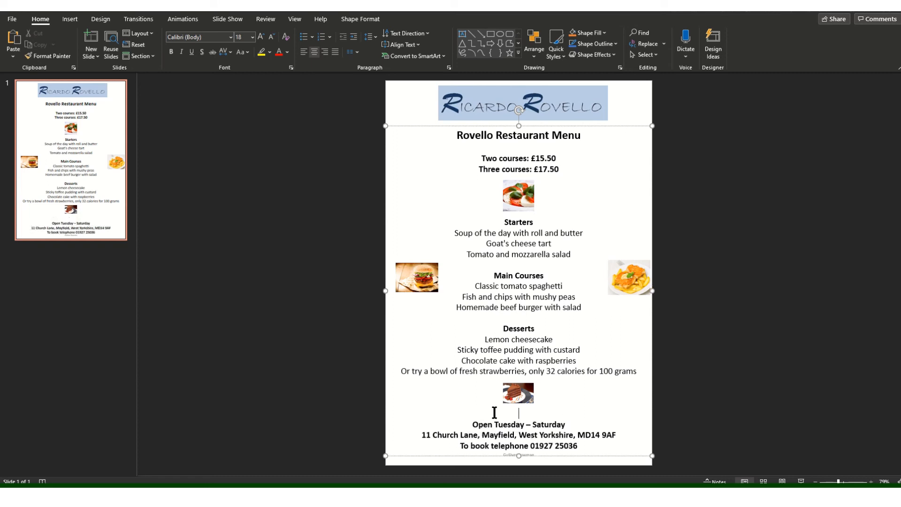
left_click(271, 36)
left_click(271, 37)
left_click(729, 370)
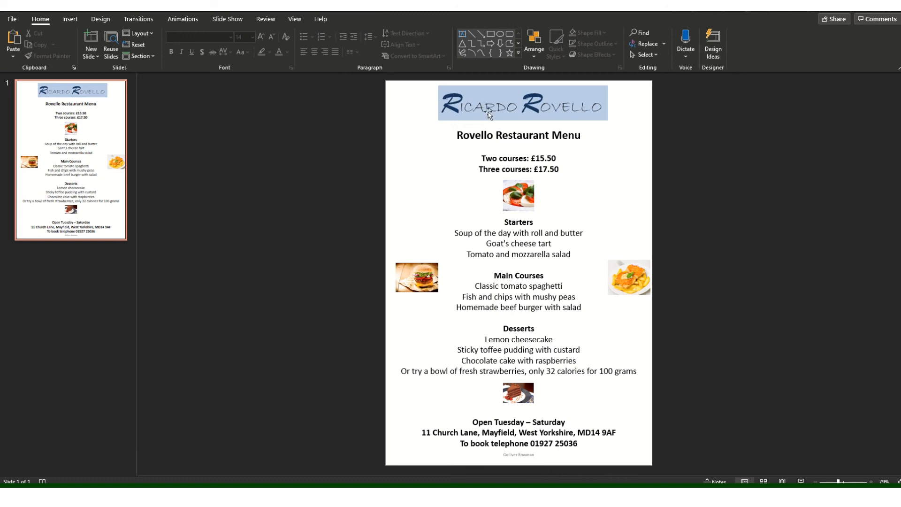
Nudge the logo, menu text and salad photo up, centre the cake photo, and move the fish-and-chips photo inward
left_click_drag(511, 95, 512, 89)
left_click(534, 169)
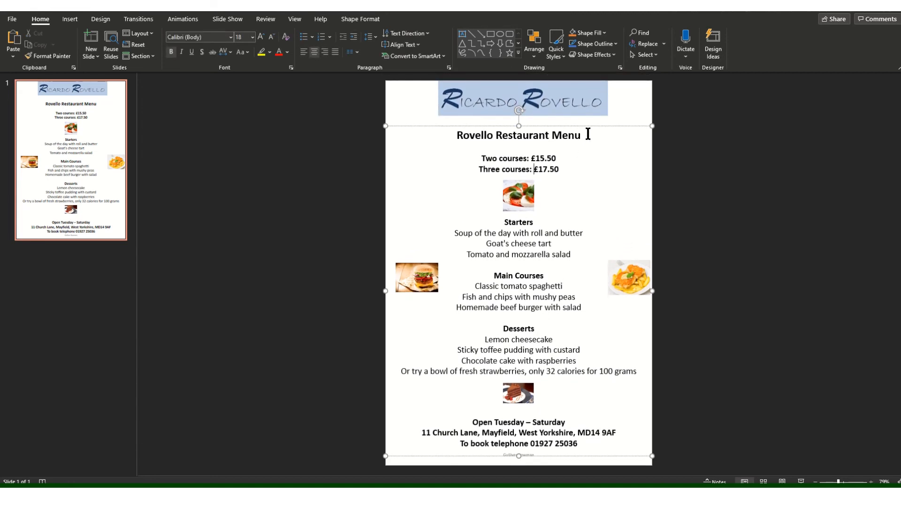
left_click_drag(593, 127, 593, 120)
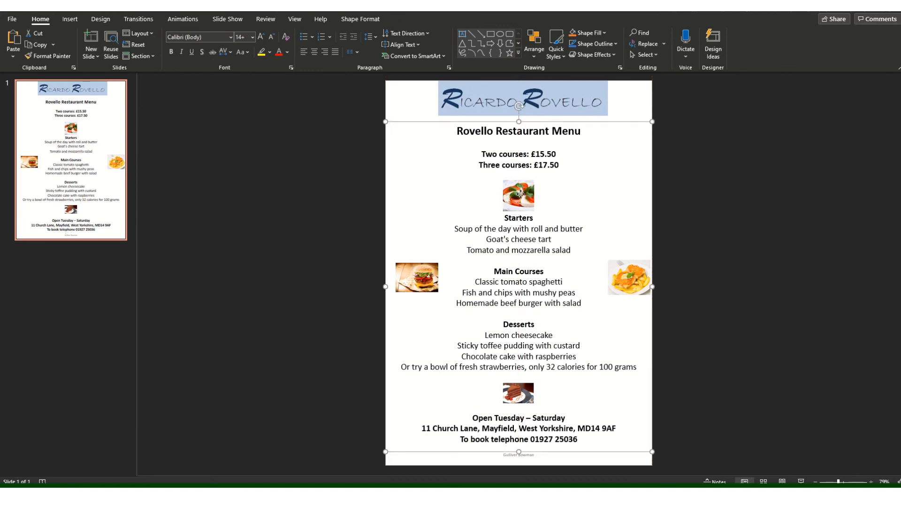
left_click_drag(520, 194, 521, 191)
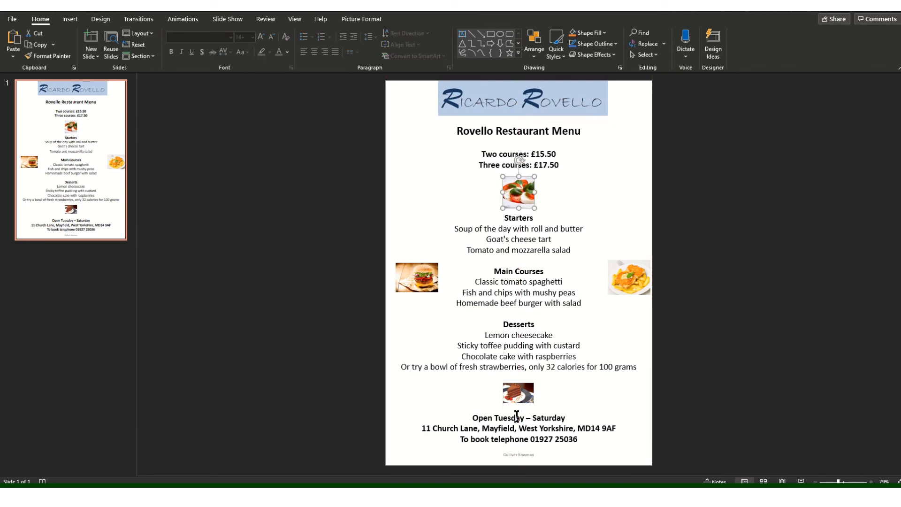
left_click(534, 388)
mouse_move(534, 385)
left_mouse_down()
mouse_move(491, 410)
mouse_move(529, 393)
left_mouse_up()
left_click(585, 414)
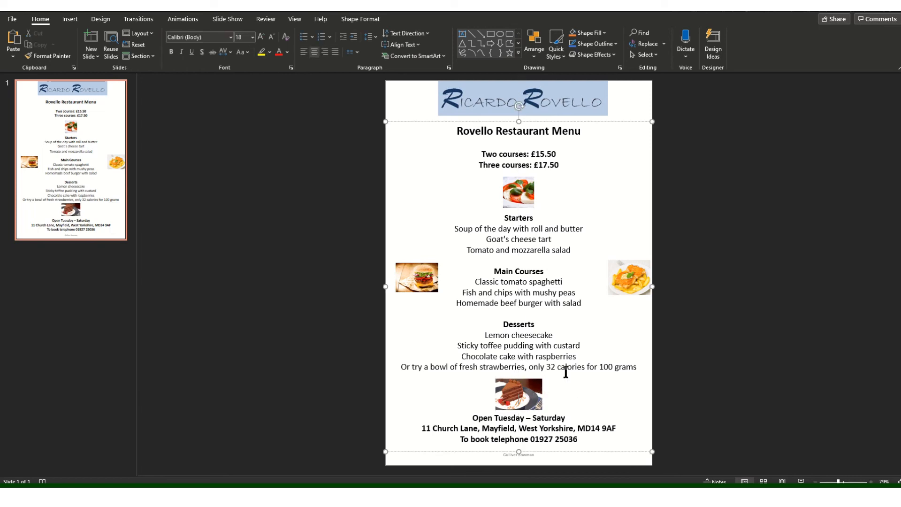
left_click_drag(635, 273, 633, 270)
key("Tab")
left_click(755, 281)
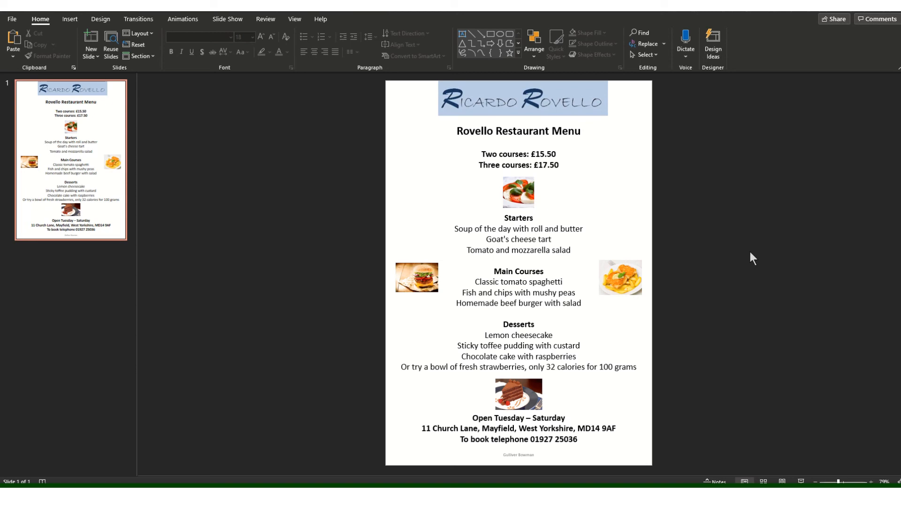
Add an 11 pt blank line between the cake photo and the opening hours
left_click(550, 407)
key("Return")
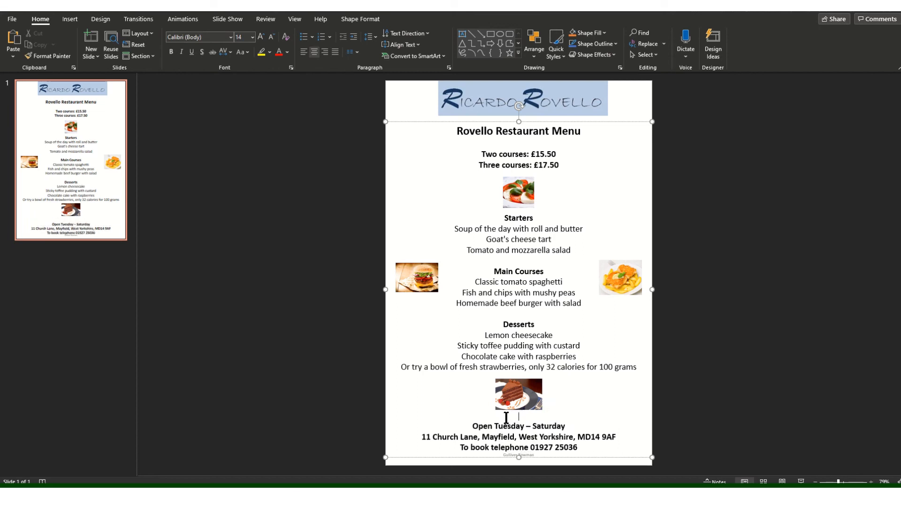
left_click(272, 37)
left_click(271, 37)
left_click(746, 403)
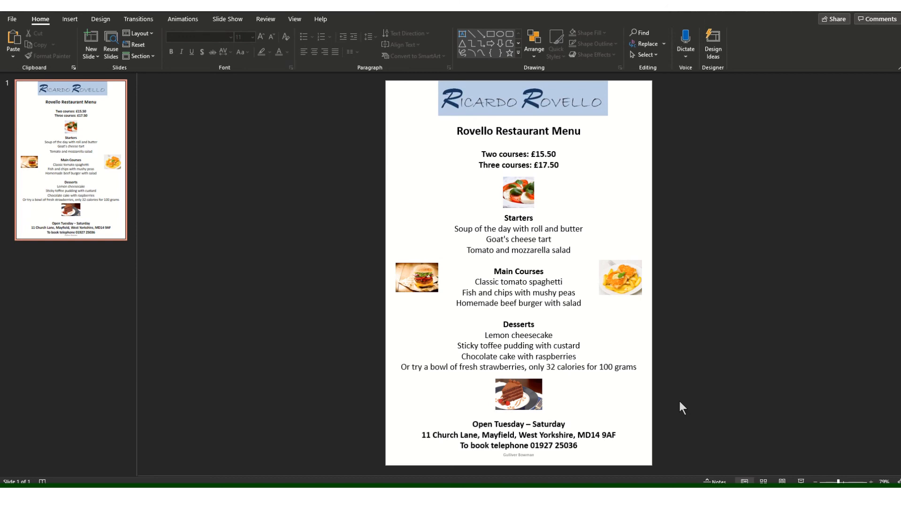
mouse_move(411, 17)
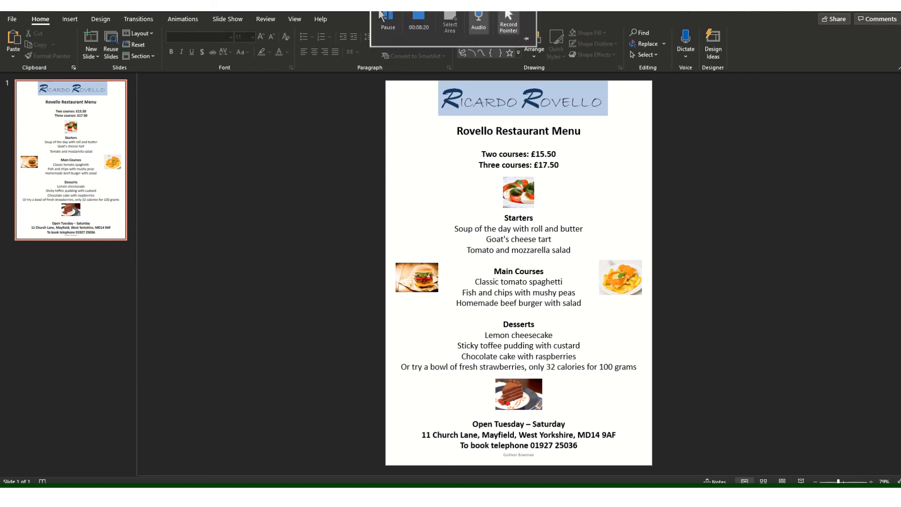